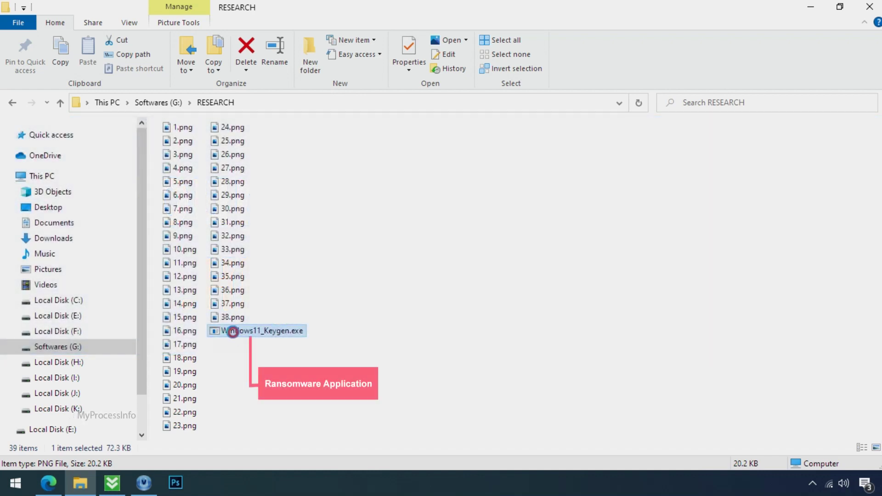
# - Launch the Windows11_Keygen.exe sample in G:\RESEARCH and inspect the encrypted .hhjk files
pyautogui.doubleClick(237, 331)
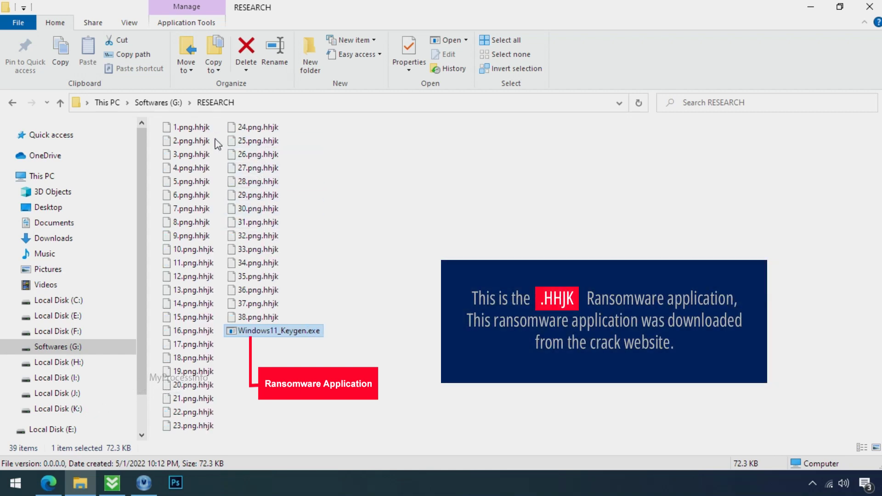
pyautogui.click(195, 345)
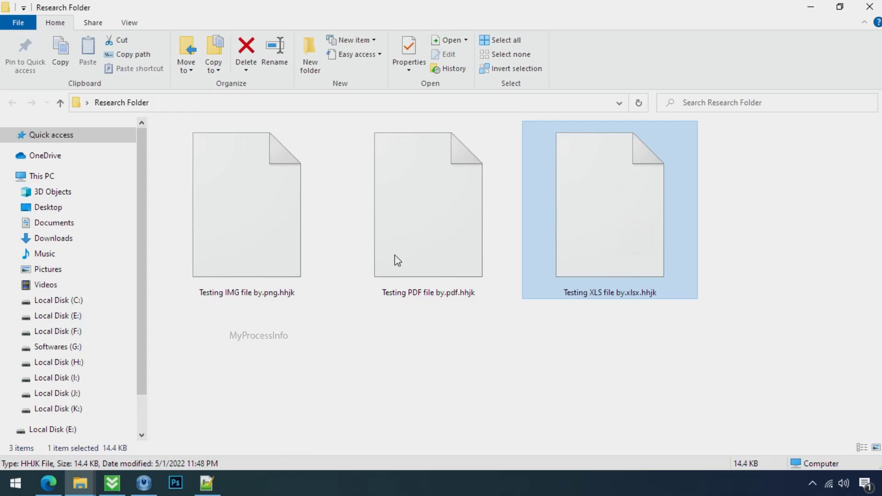
# - Rename 'Testing IMG file by.png.hhjk' to drop .hhjk and confirm the extension change
pyautogui.click(268, 246)
pyautogui.click(279, 289)
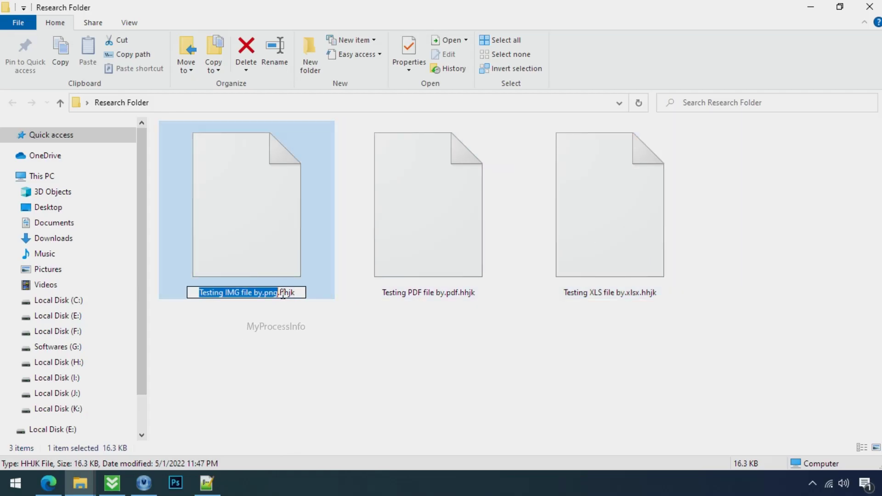
pyautogui.moveTo(279, 293); pyautogui.dragTo(303, 292)
pyautogui.press('BackSpace')
pyautogui.press('Return')
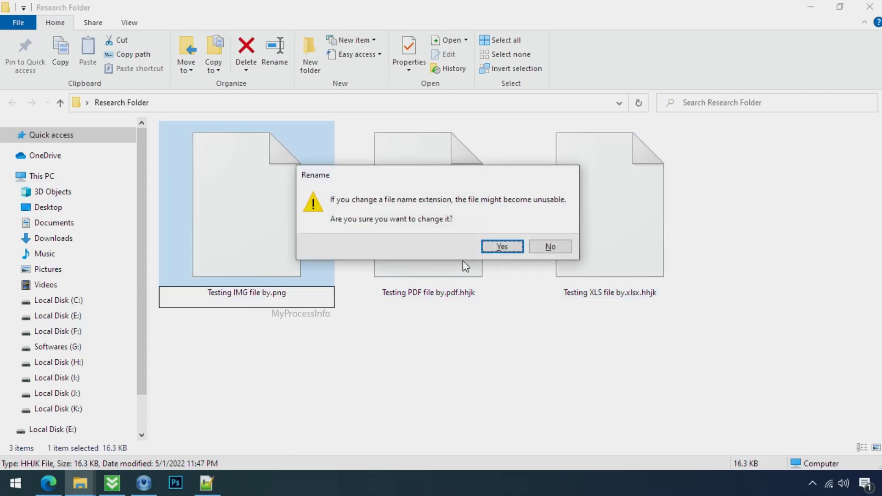
pyautogui.click(503, 247)
# - Try viewing the renamed PNG in Photos, close the viewer, and select the XLS test file
pyautogui.click(296, 248)
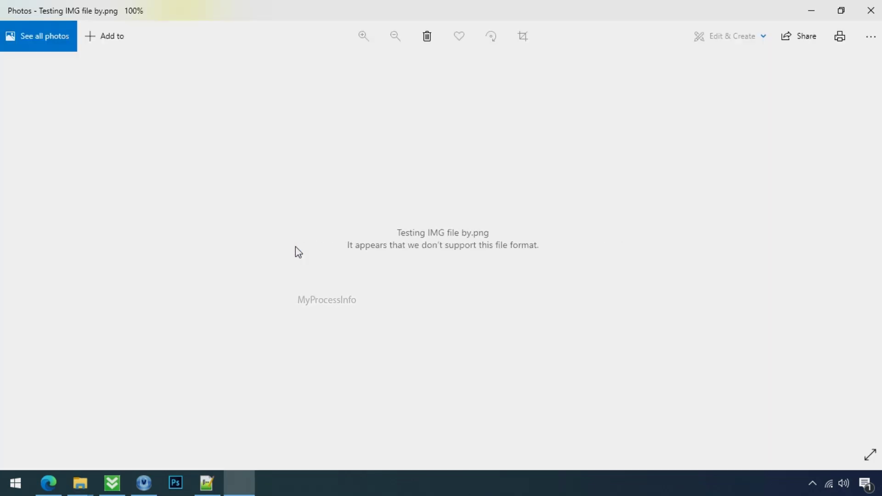
pyautogui.click(871, 10)
pyautogui.click(618, 209)
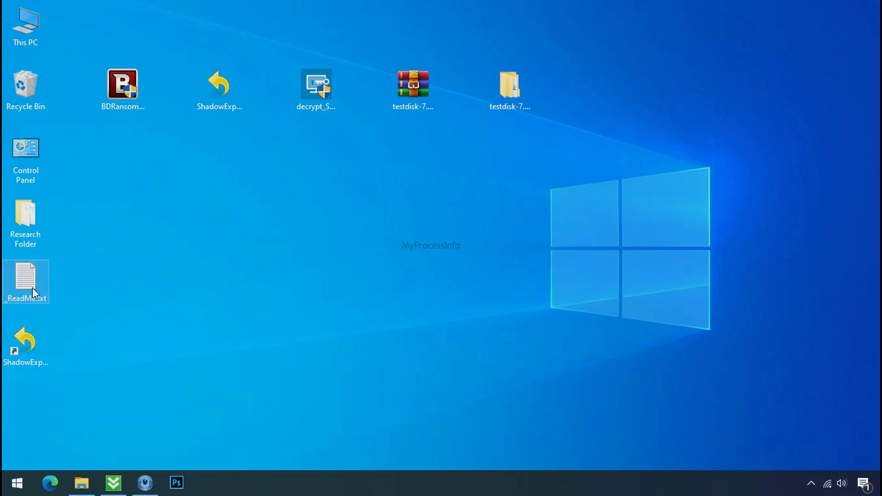
# - Read the _ReadMe.txt ransom note in Notepad, checking its contact addresses and personal ID line
pyautogui.doubleClick(33, 287)
pyautogui.scroll(-7, 269, 242)
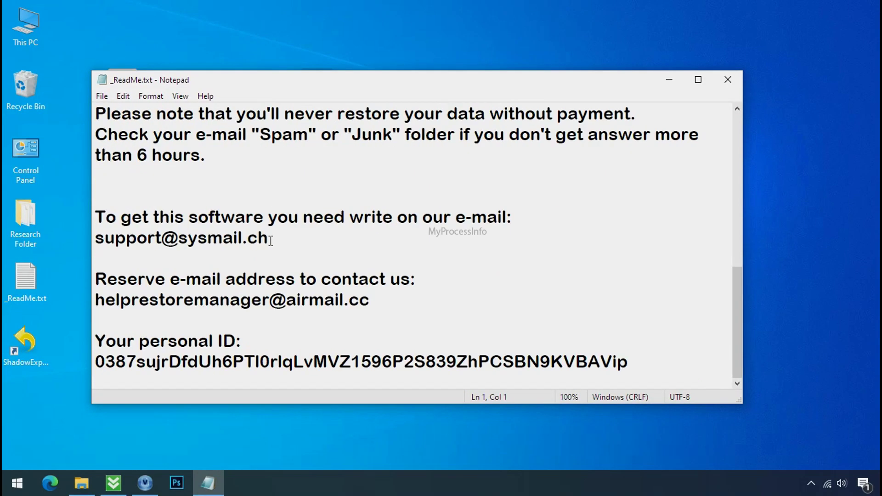
pyautogui.doubleClick(237, 239)
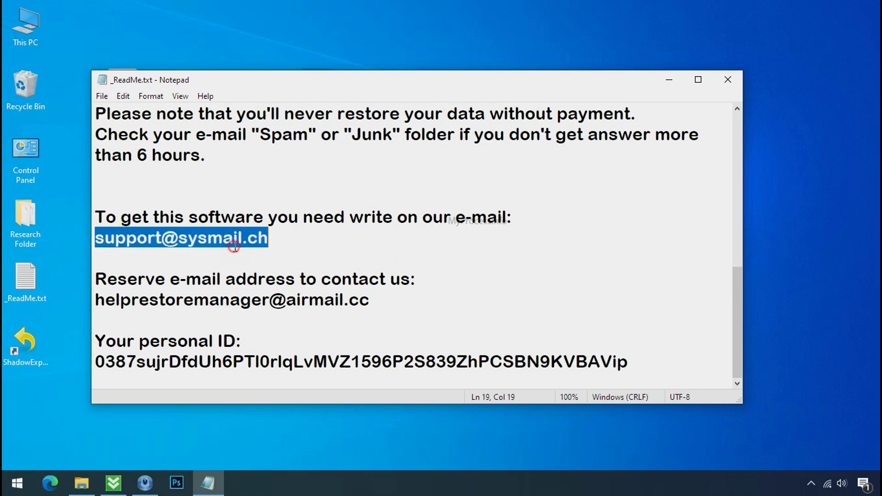
pyautogui.doubleClick(220, 299)
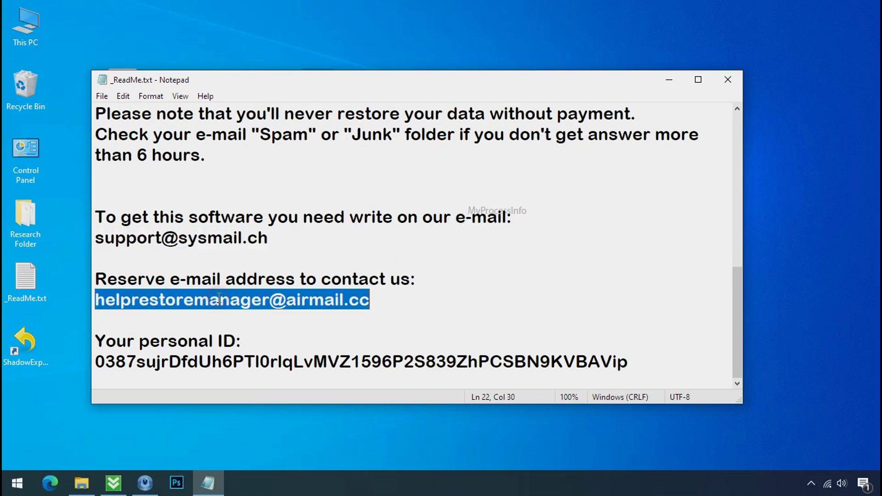
pyautogui.doubleClick(228, 362)
pyautogui.scroll(7, 261, 327)
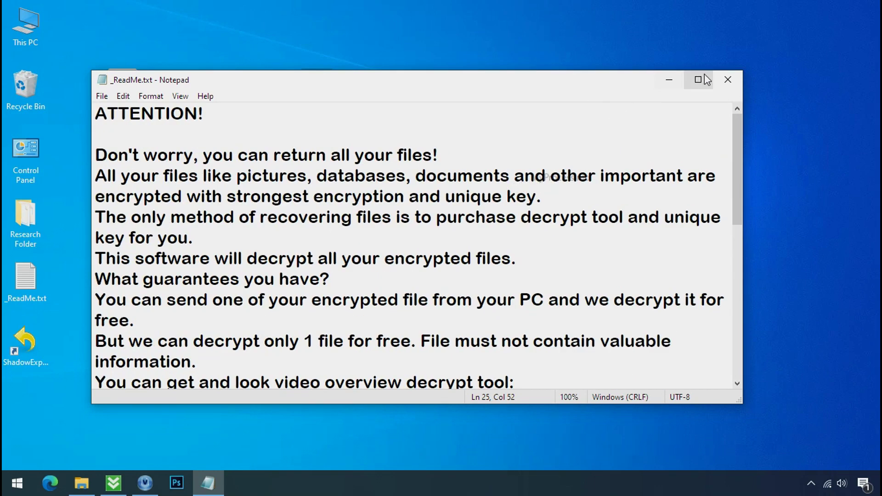
pyautogui.click(729, 82)
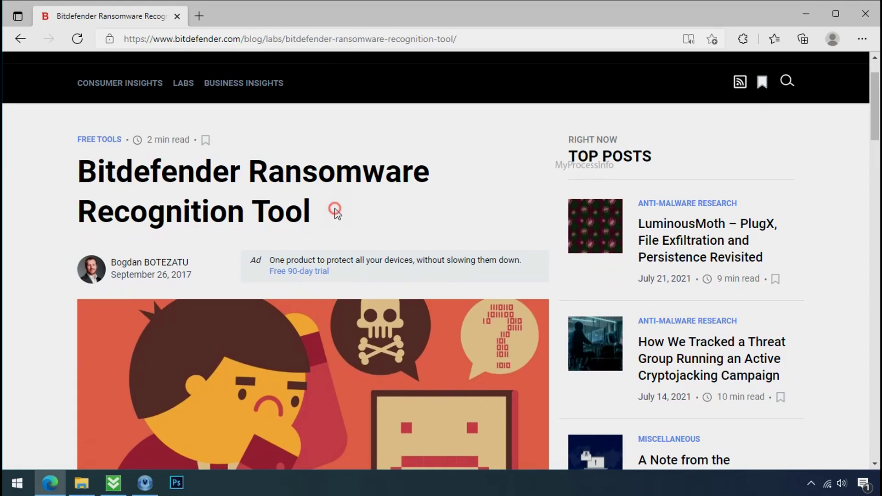
# - Download the Bitdefender Ransomware Recognition Tool from its web page and close Edge
pyautogui.scroll(-5, 337, 216)
pyautogui.scroll(-5, 338, 219)
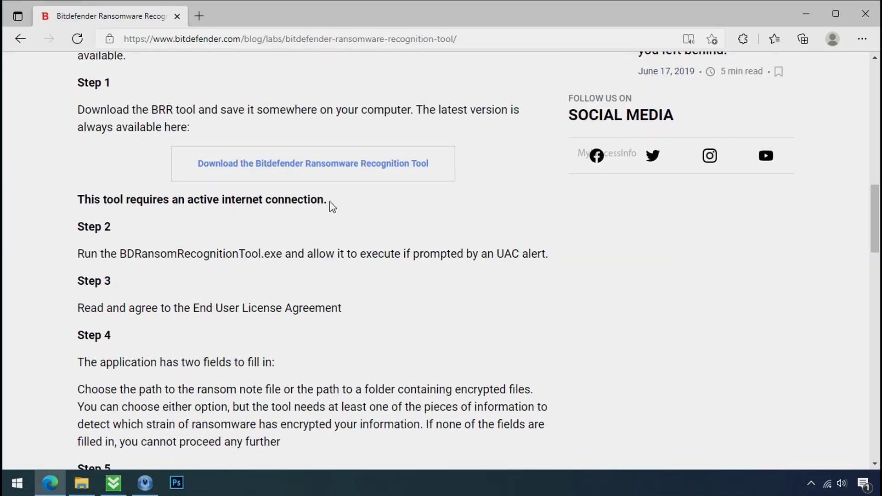
pyautogui.click(325, 172)
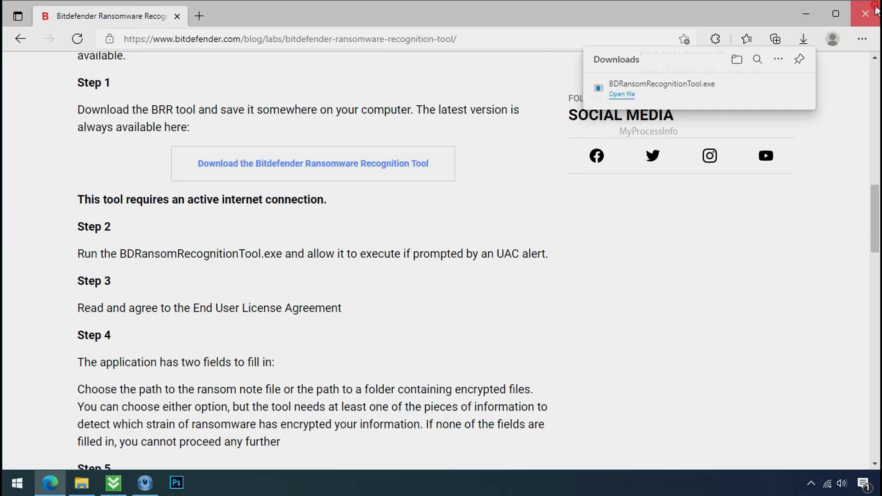
pyautogui.click(806, 14)
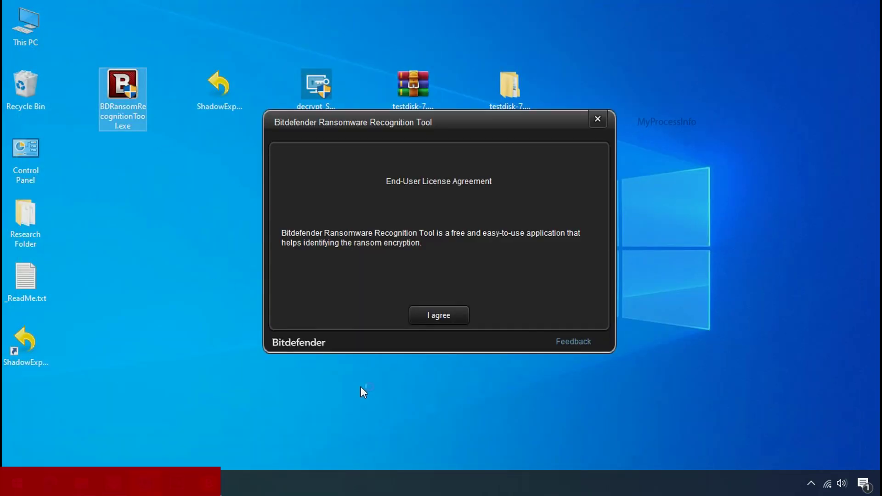
# - Accept the license and scan _ReadMe.txt, which shows STOP and KeyPass at 47%, then close
pyautogui.click(439, 316)
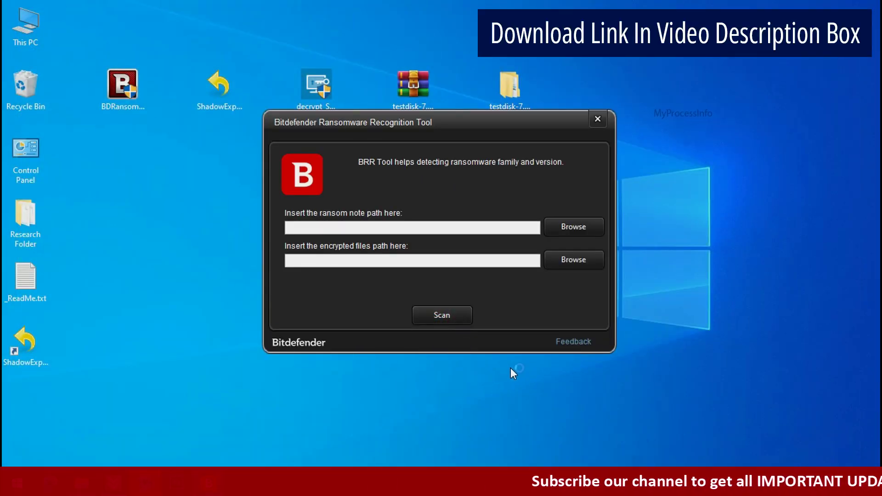
pyautogui.click(573, 225)
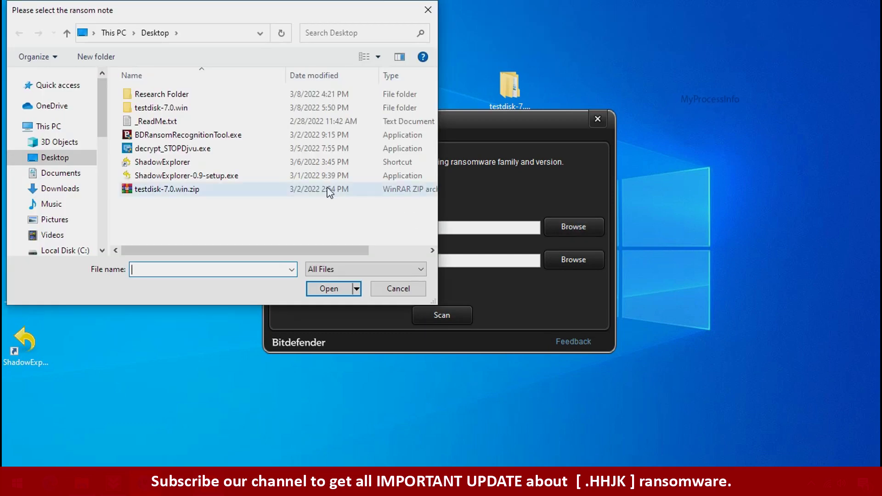
pyautogui.doubleClick(163, 120)
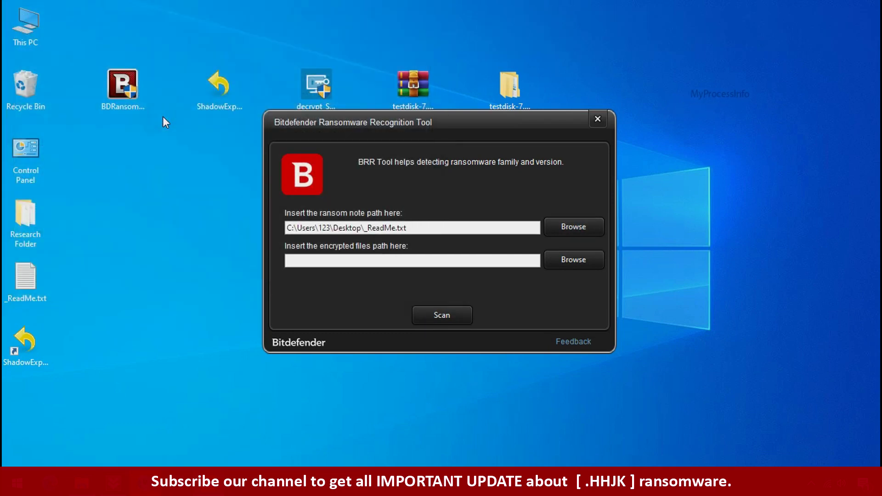
pyautogui.click(441, 321)
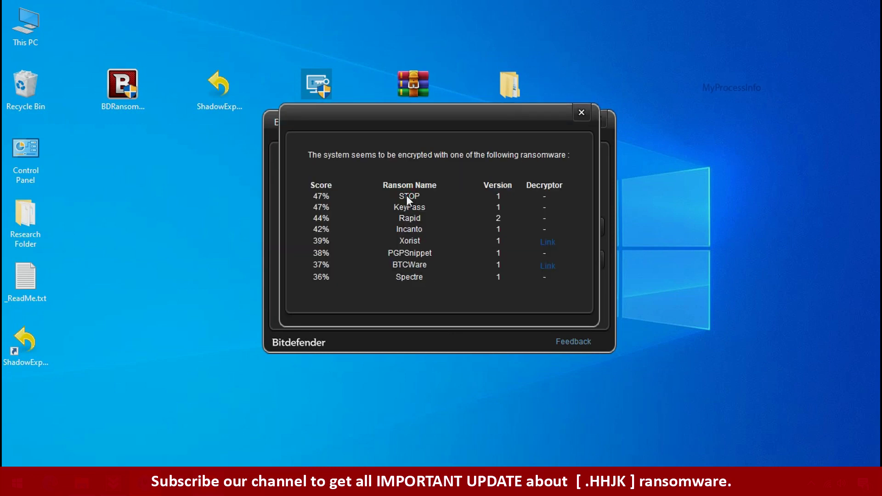
pyautogui.click(581, 113)
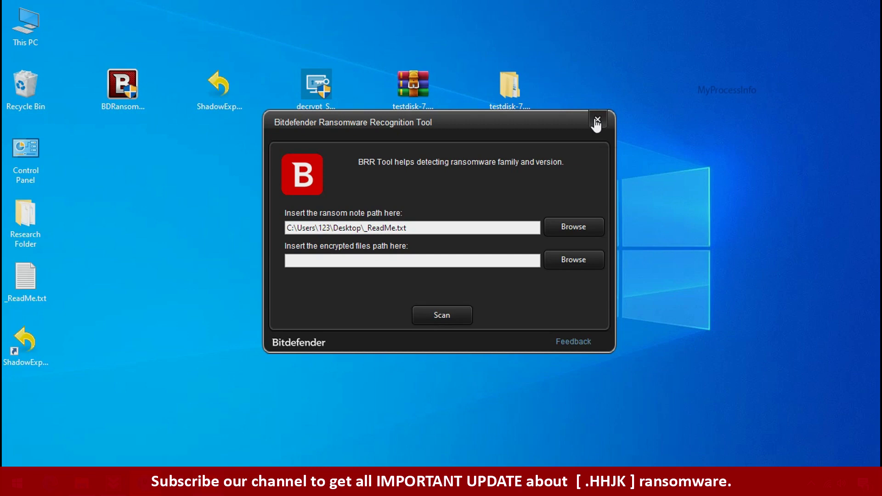
pyautogui.click(597, 121)
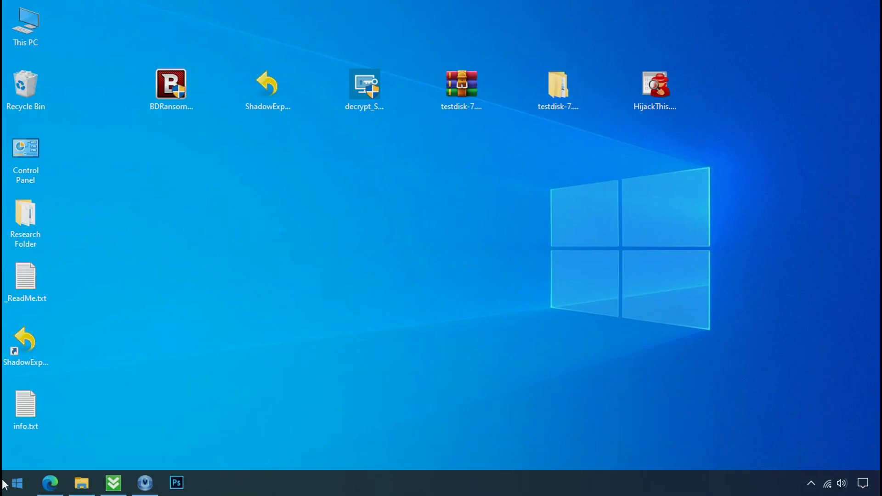
# - Search %LOCALAPPDATA% from the Start menu to open the AppData\Local folder
pyautogui.click(17, 483)
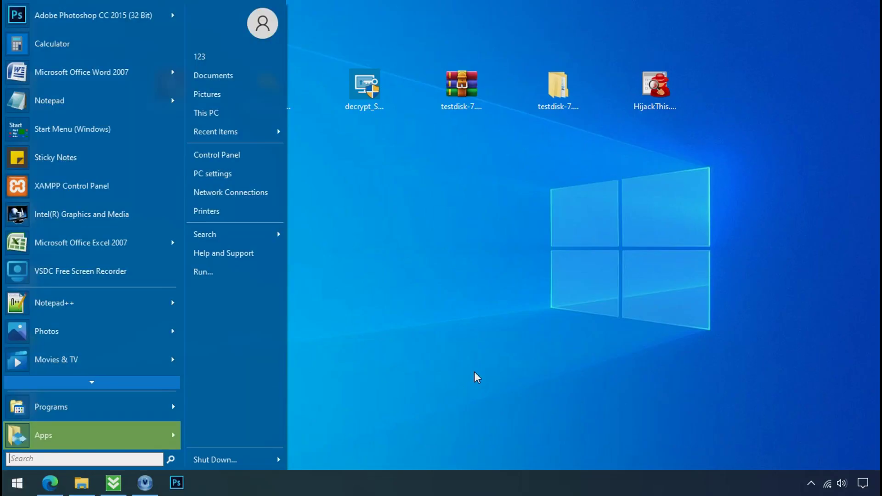
pyautogui.write('%LOCAL')
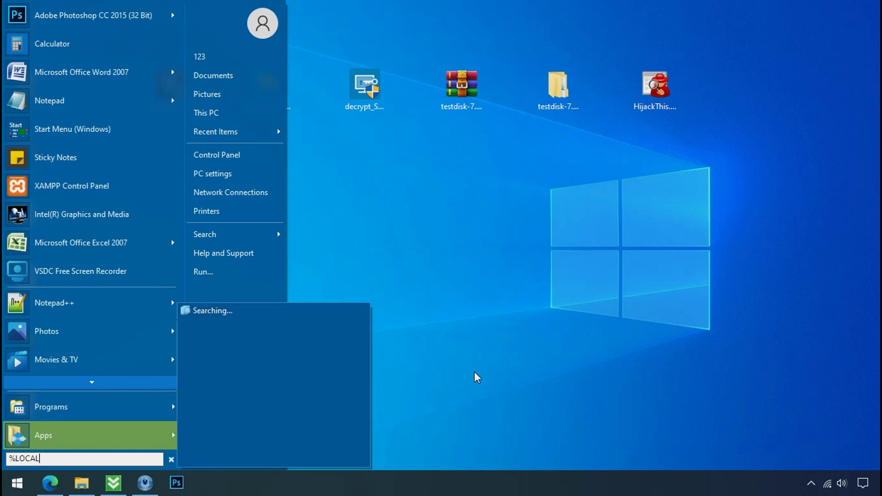
pyautogui.write('APPDATA%')
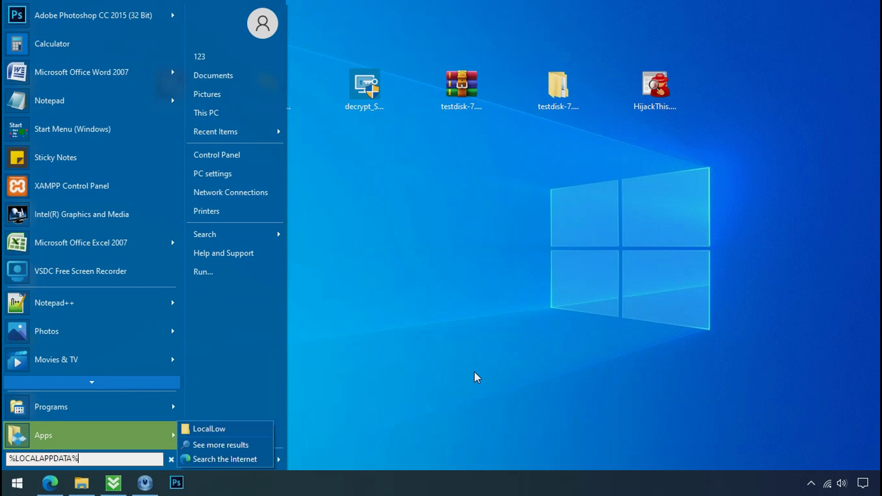
pyautogui.press('Return')
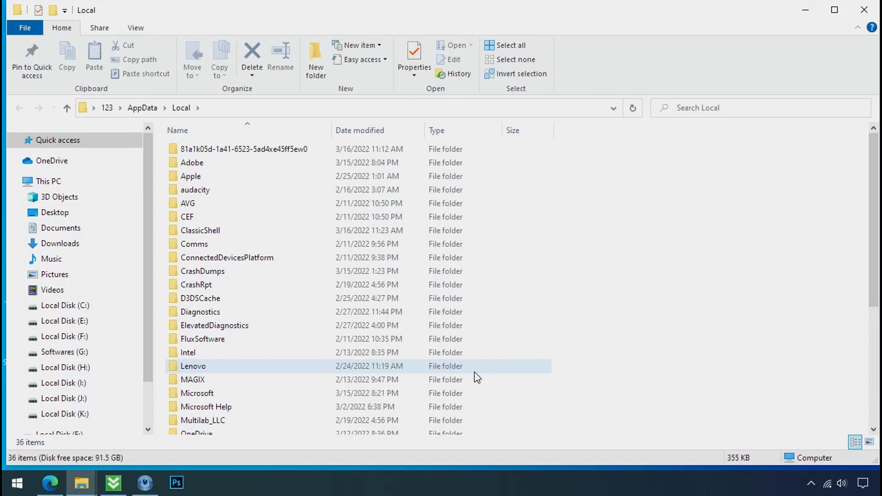
# - Open the 81a1k05d-1a41-6523-5ad4xe45ff5ew0 folder and attempt deleting D6E1.exe; access is denied
pyautogui.click(533, 152)
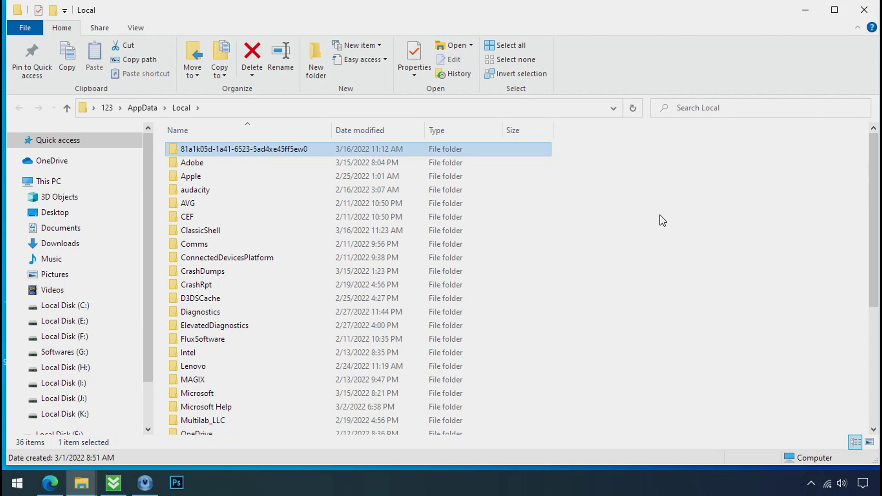
pyautogui.doubleClick(239, 151)
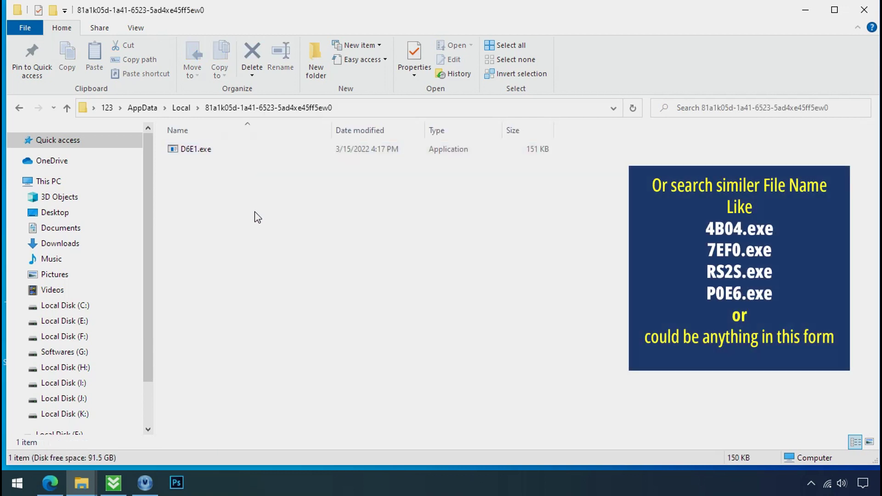
pyautogui.click(175, 157)
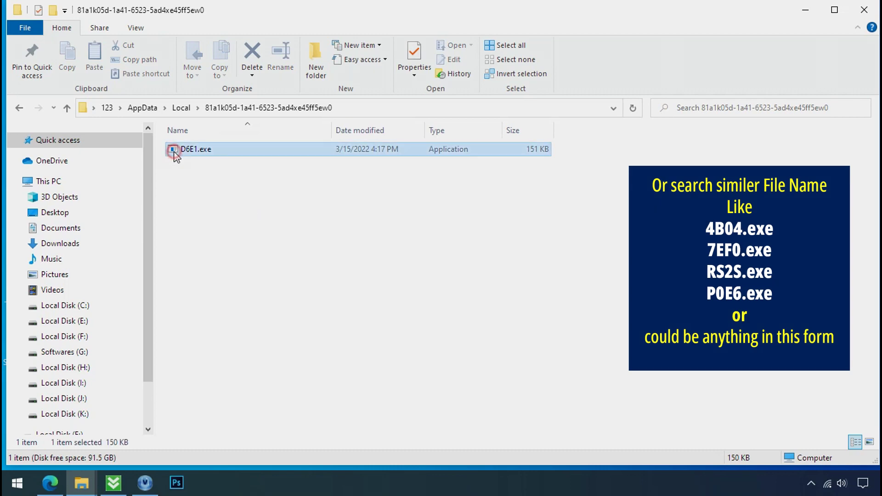
pyautogui.rightClick(199, 156)
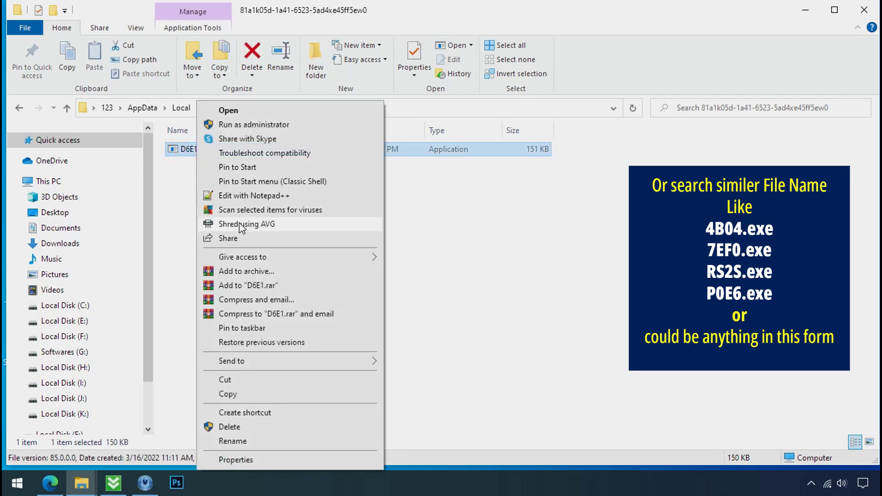
pyautogui.click(274, 427)
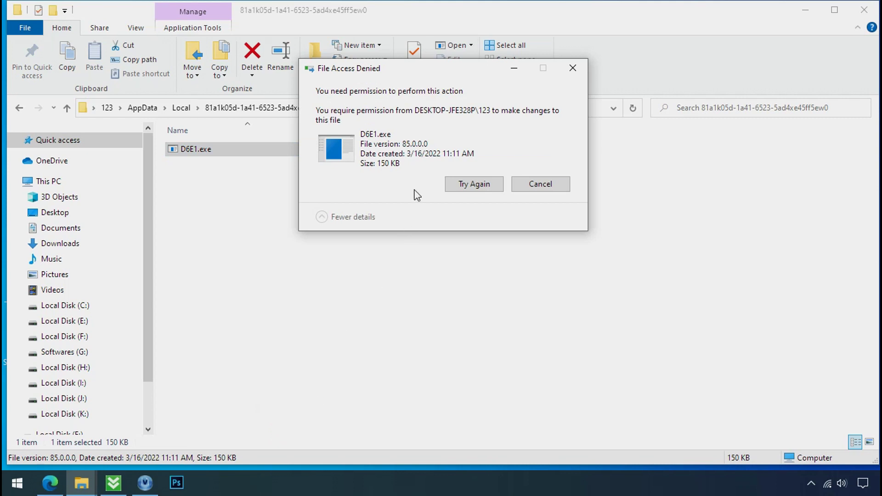
pyautogui.click(474, 186)
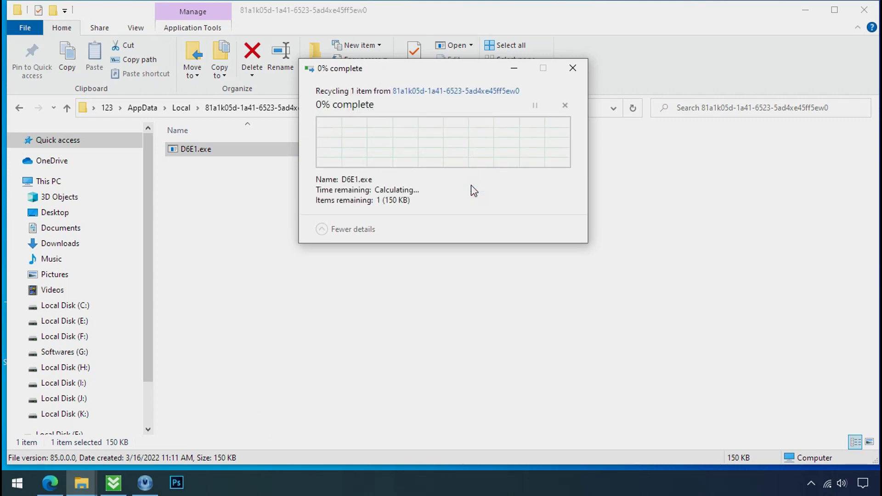
pyautogui.click(473, 189)
pyautogui.click(474, 186)
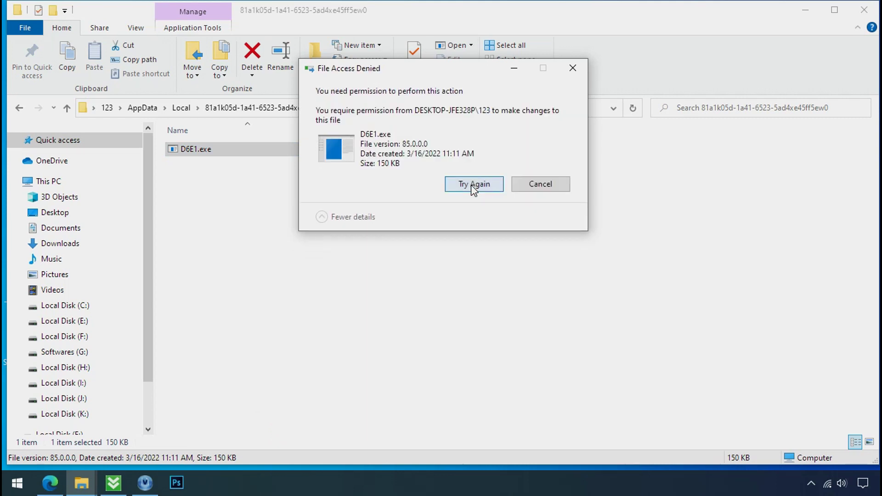
pyautogui.click(572, 68)
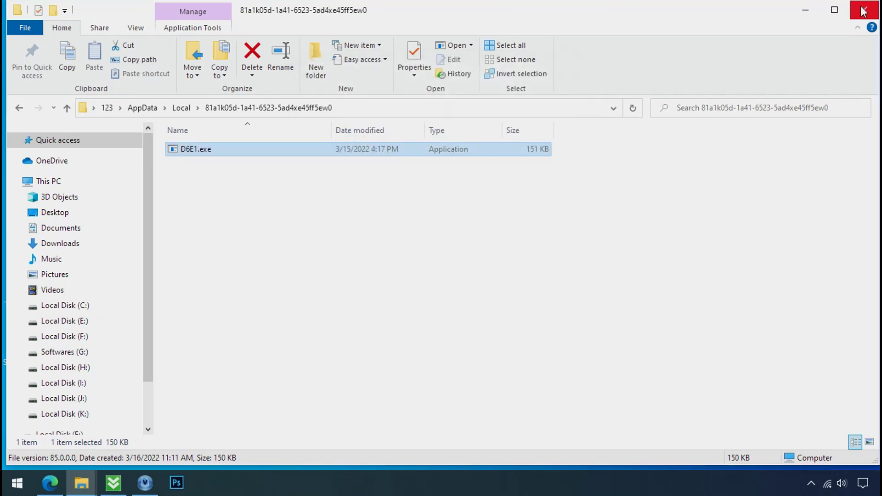
pyautogui.click(864, 10)
# - Launch Task Manager from the taskbar and locate the two D6E1.exe (32 bit) processes
pyautogui.rightClick(668, 485)
pyautogui.click(685, 415)
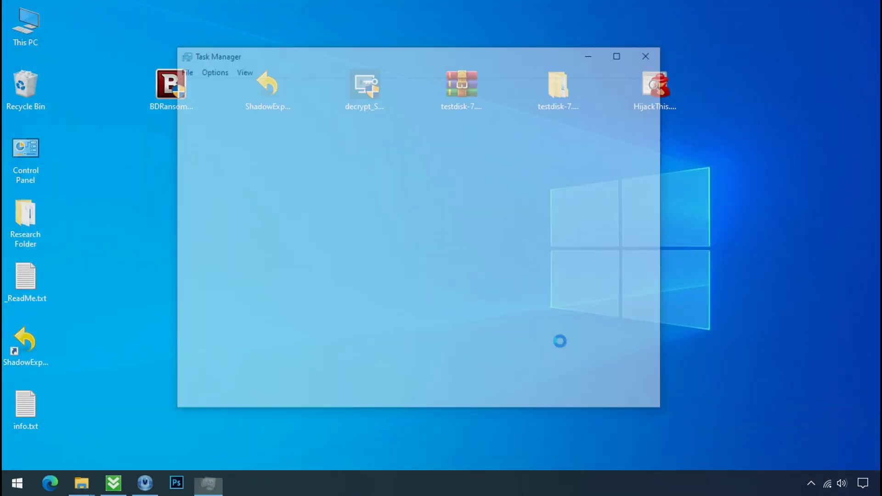
pyautogui.scroll(-5, 268, 184)
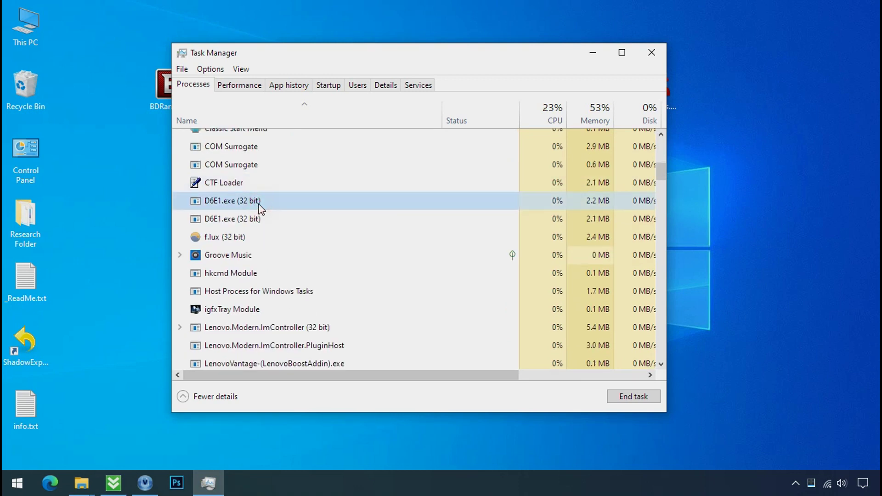
pyautogui.click(262, 225)
pyautogui.click(305, 199)
pyautogui.click(321, 220)
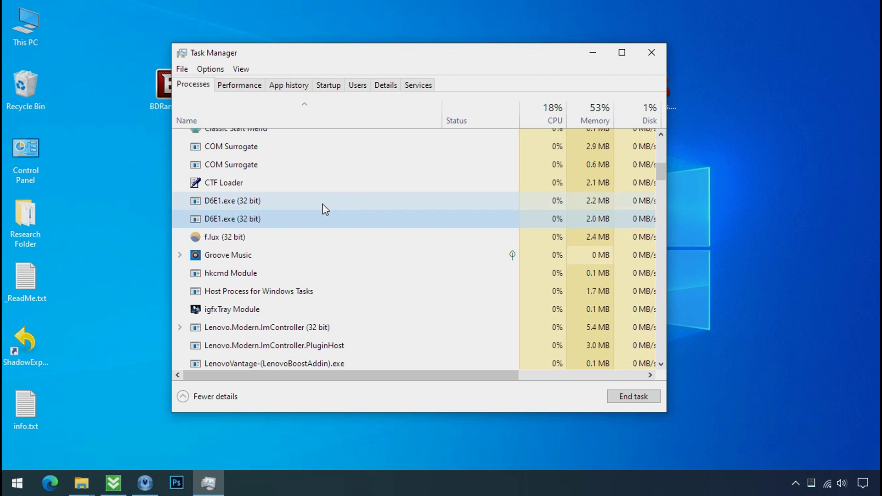
pyautogui.click(264, 203)
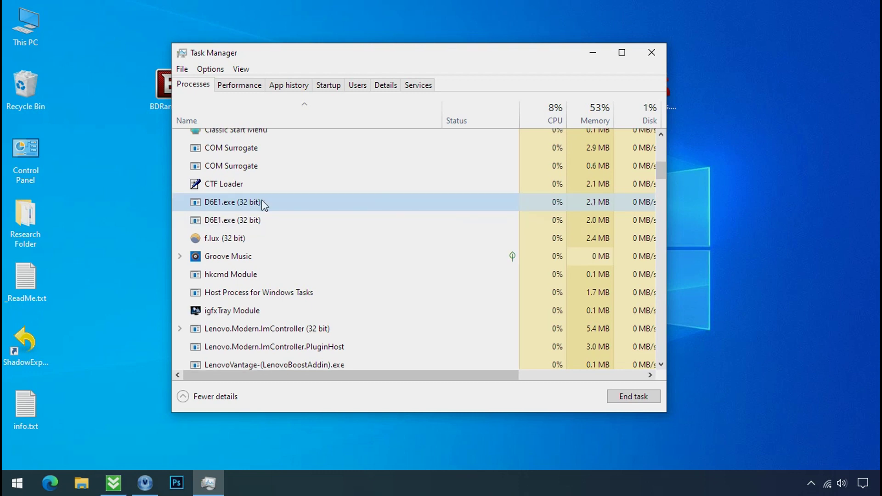
pyautogui.rightClick(265, 204)
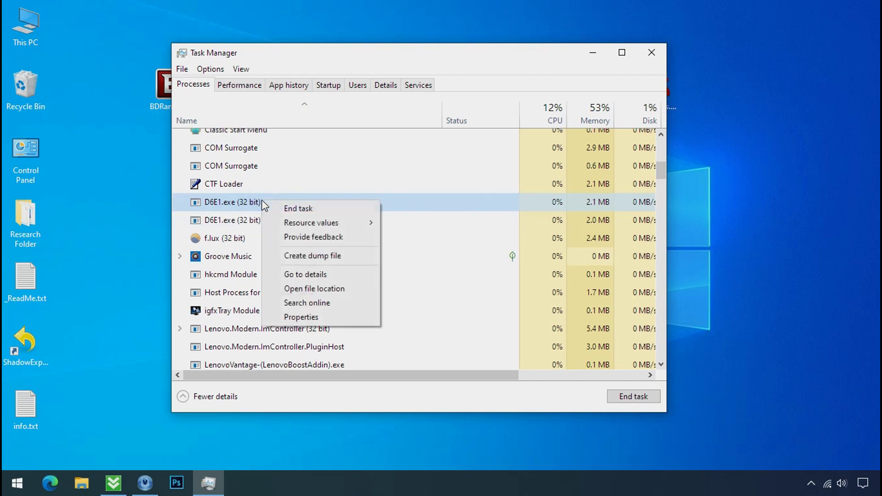
# - Open the file location of each D6E1.exe process, revealing copies in AppData\Local and its Temp folder
pyautogui.click(296, 290)
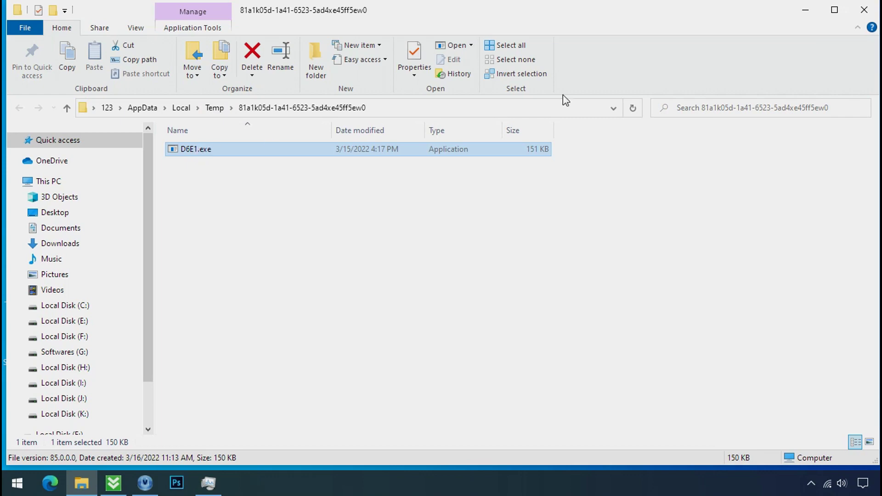
pyautogui.click(805, 10)
pyautogui.rightClick(278, 239)
pyautogui.click(326, 328)
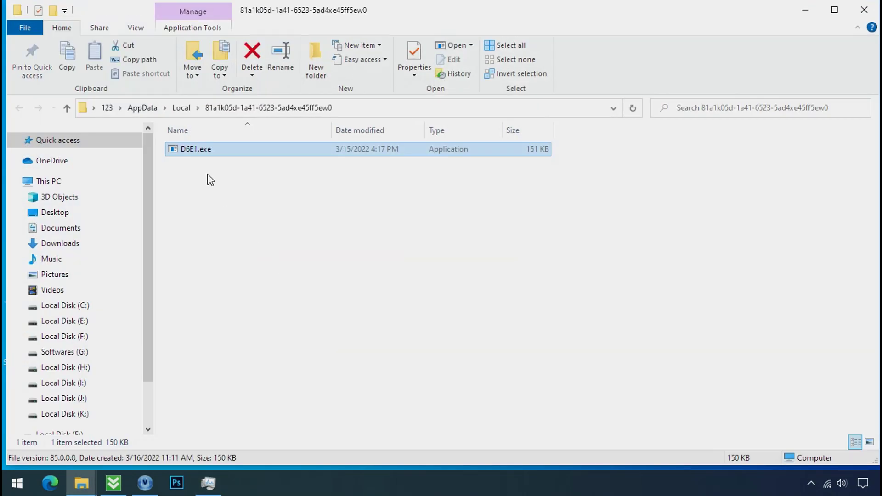
pyautogui.click(196, 166)
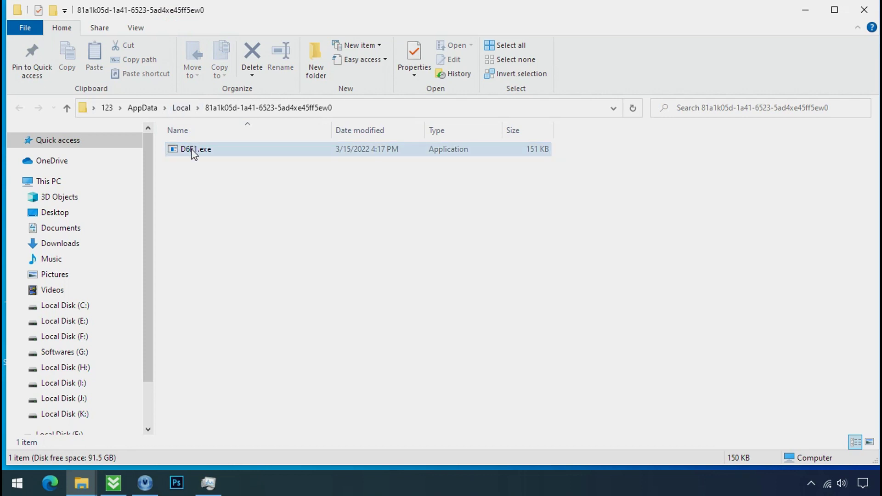
pyautogui.click(807, 10)
# - End both running D6E1.exe processes
pyautogui.click(258, 221)
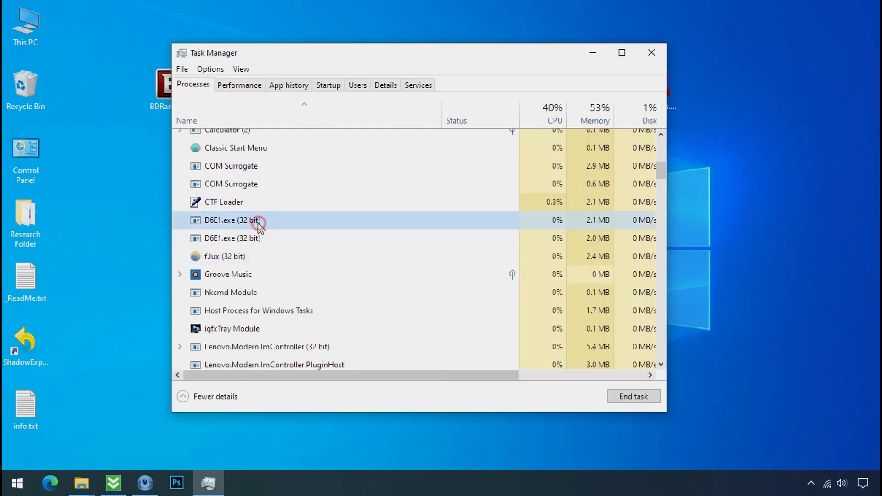
pyautogui.rightClick(257, 222)
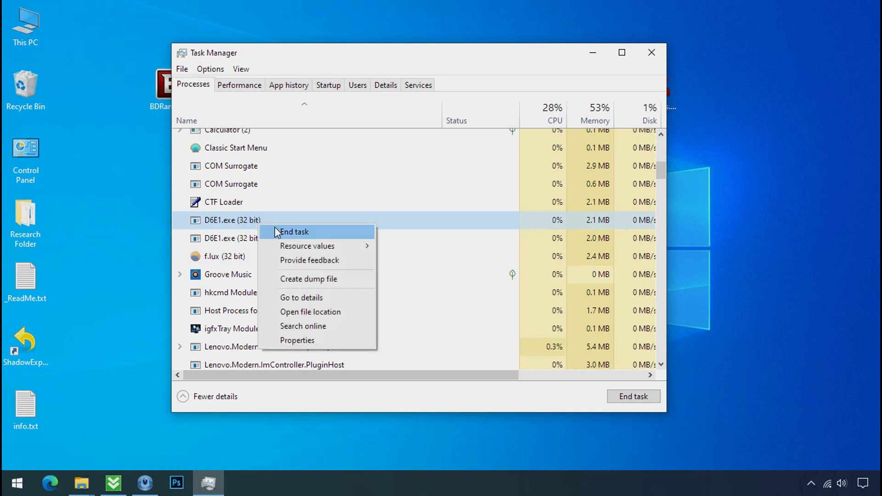
pyautogui.click(276, 230)
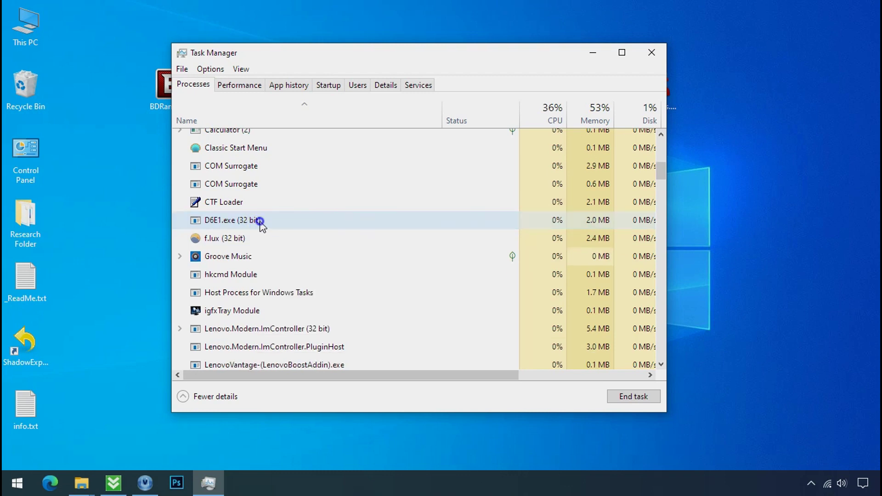
pyautogui.rightClick(260, 222)
pyautogui.click(276, 230)
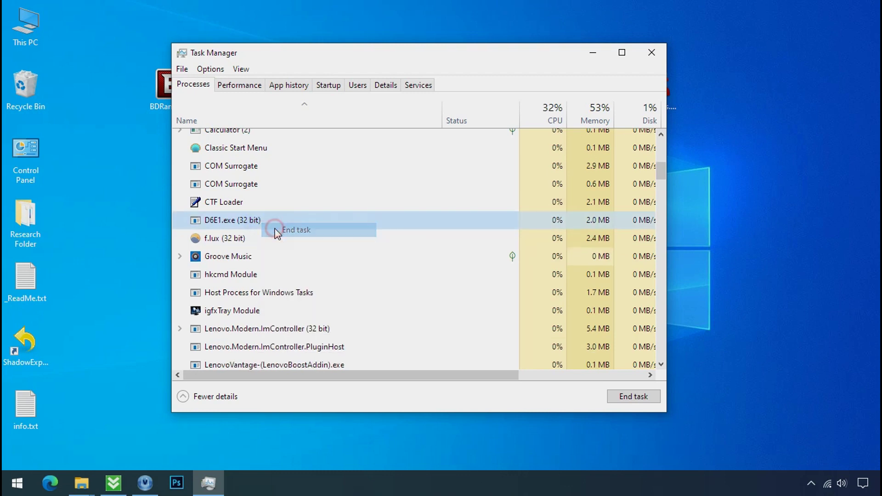
# - Disable D6E1.exe in the Startup list and close Task Manager
pyautogui.click(335, 86)
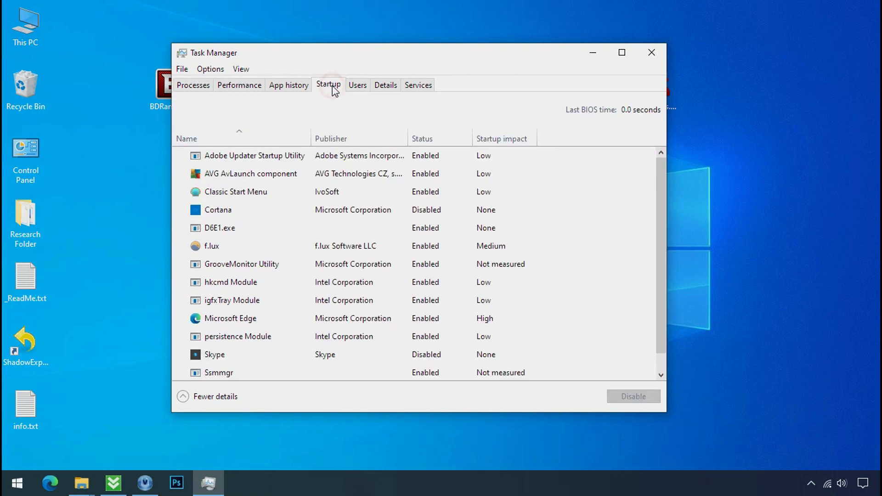
pyautogui.click(299, 224)
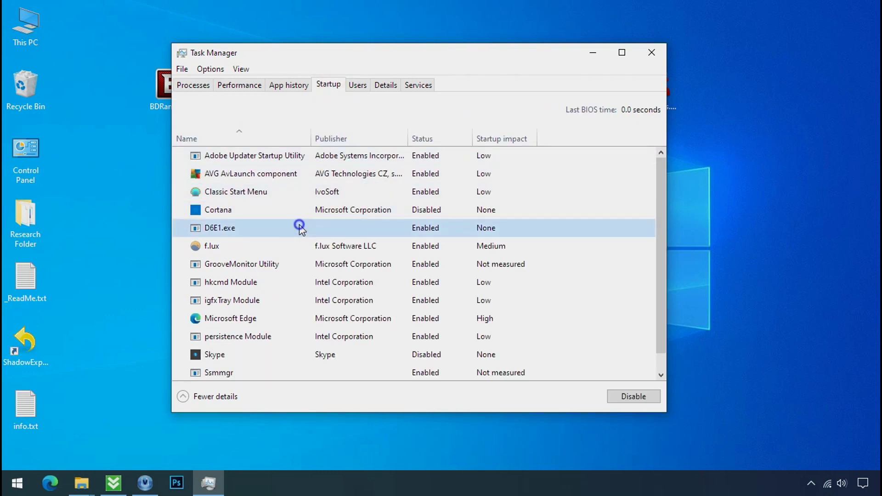
pyautogui.rightClick(300, 225)
pyautogui.click(306, 232)
pyautogui.click(652, 52)
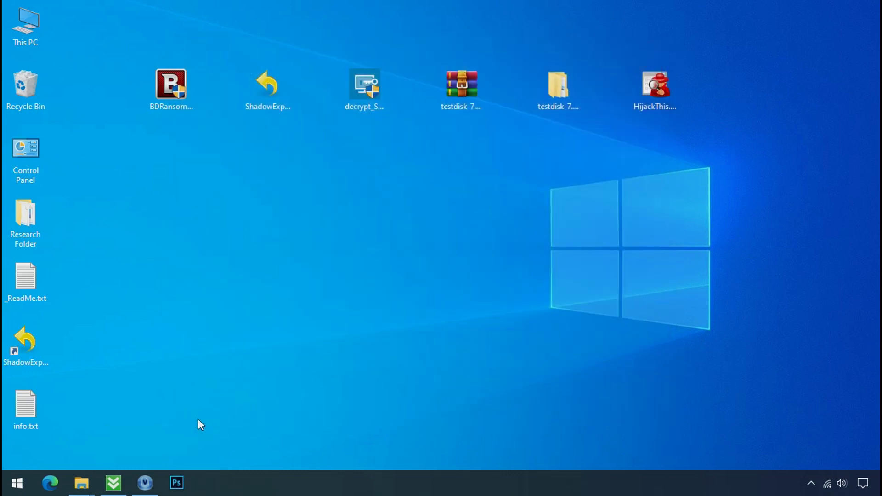
# - Retry deleting D6E1.exe from the 81a1k05d folder; access is still denied and the file remains
pyautogui.moveTo(82, 486)
pyautogui.click(98, 448)
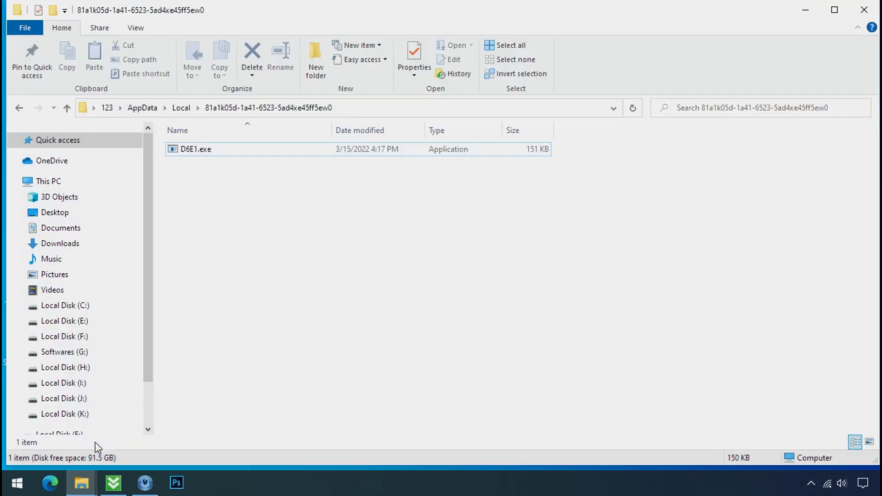
pyautogui.click(227, 159)
pyautogui.rightClick(250, 158)
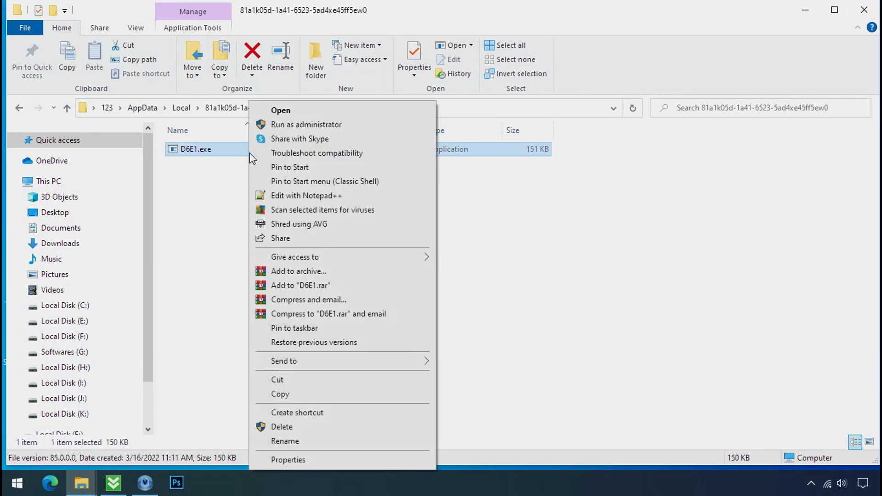
pyautogui.click(281, 427)
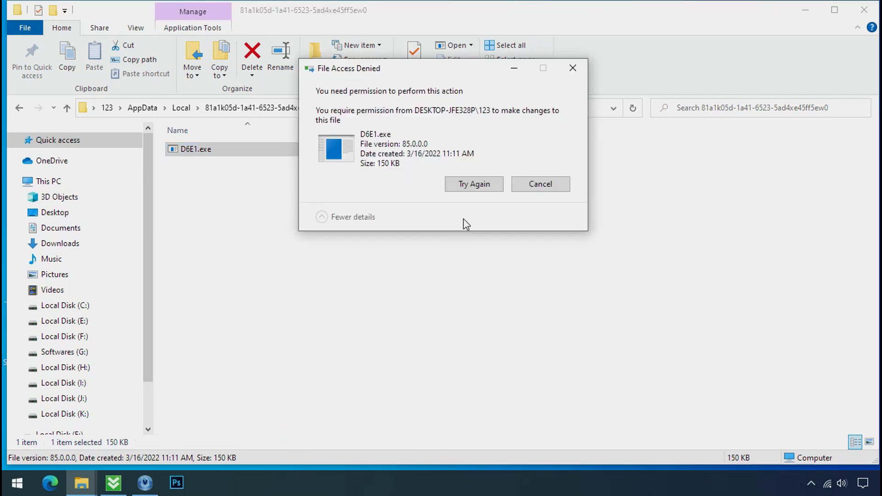
pyautogui.click(475, 186)
pyautogui.click(475, 186)
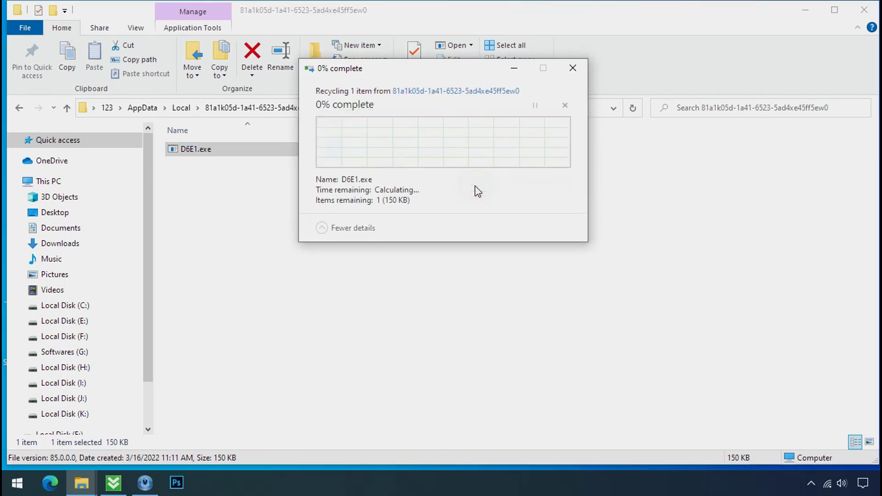
pyautogui.click(572, 70)
pyautogui.rightClick(338, 151)
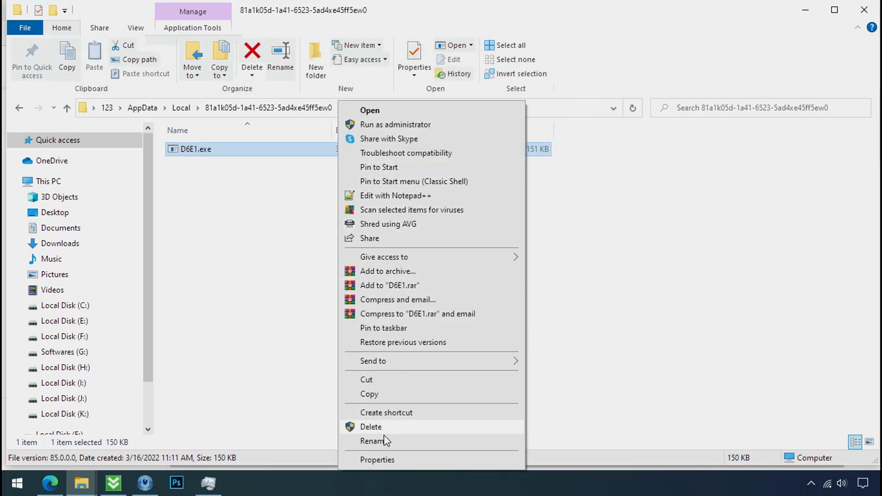
# - Disable permission inheritance on D6E1.exe, converting the inherited entries into explicit ones
pyautogui.click(379, 461)
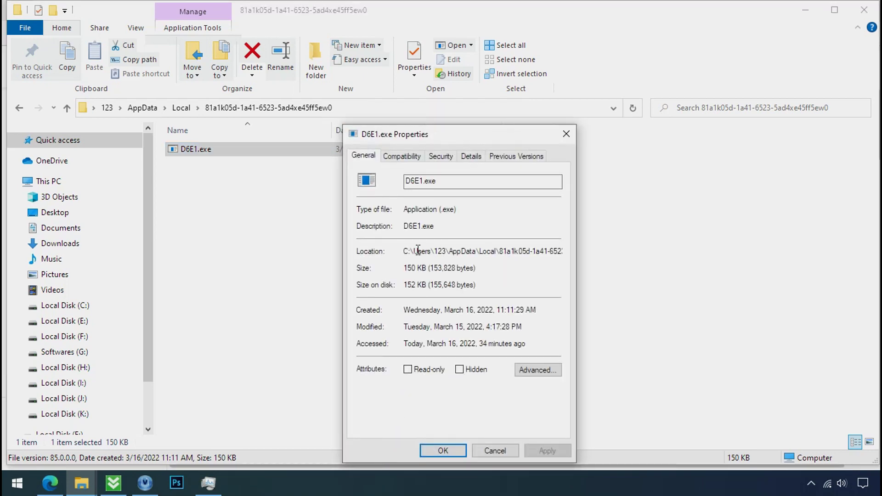
pyautogui.click(433, 159)
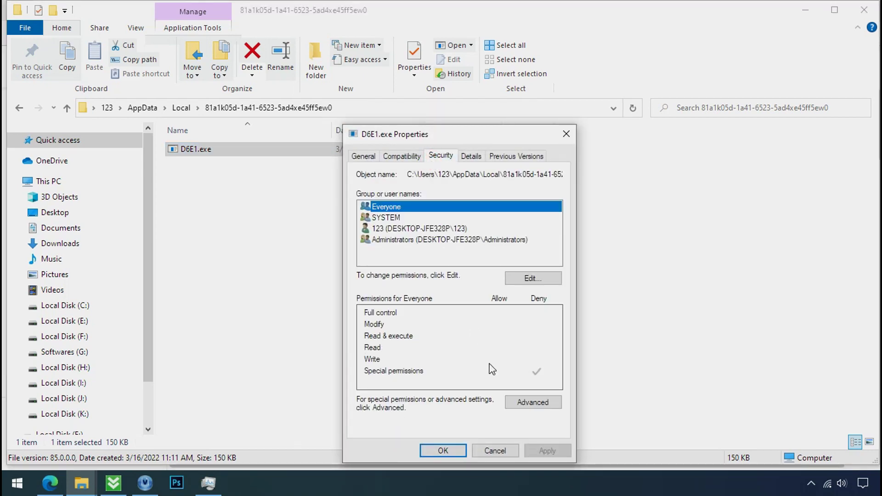
pyautogui.click(528, 413)
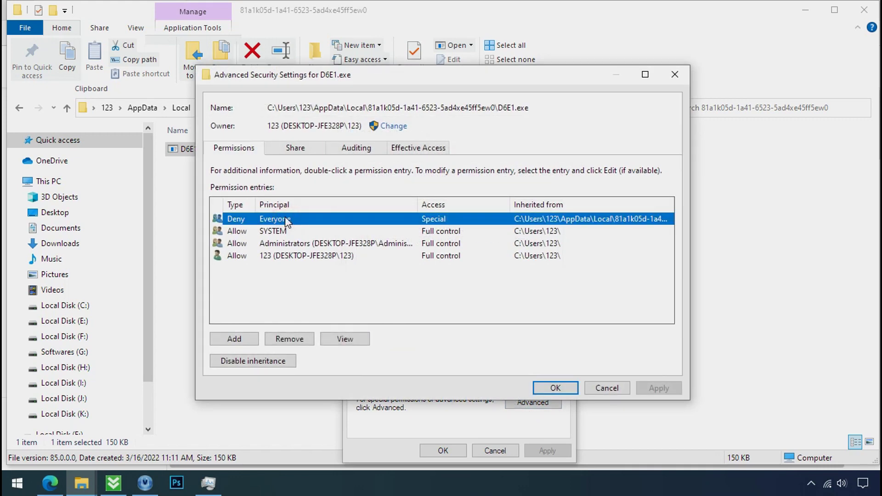
pyautogui.click(256, 362)
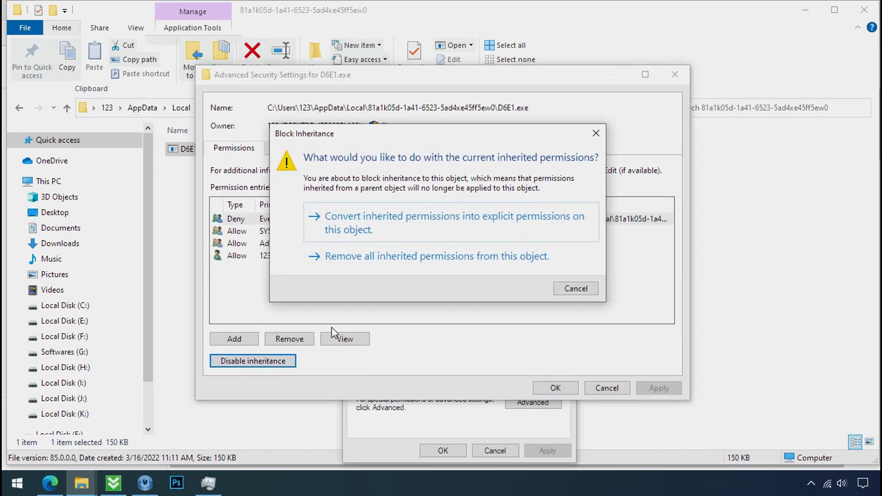
pyautogui.click(398, 230)
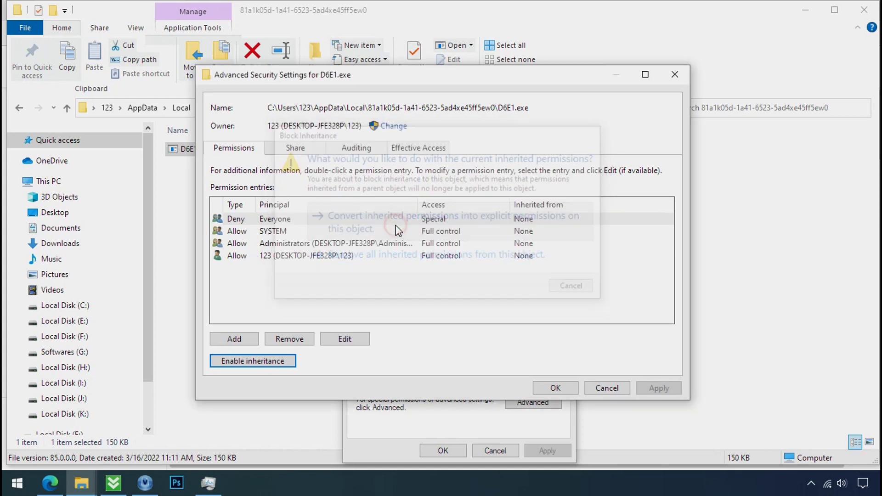
# - Remove the Deny Everyone entry from D6E1.exe and apply the change
pyautogui.click(382, 217)
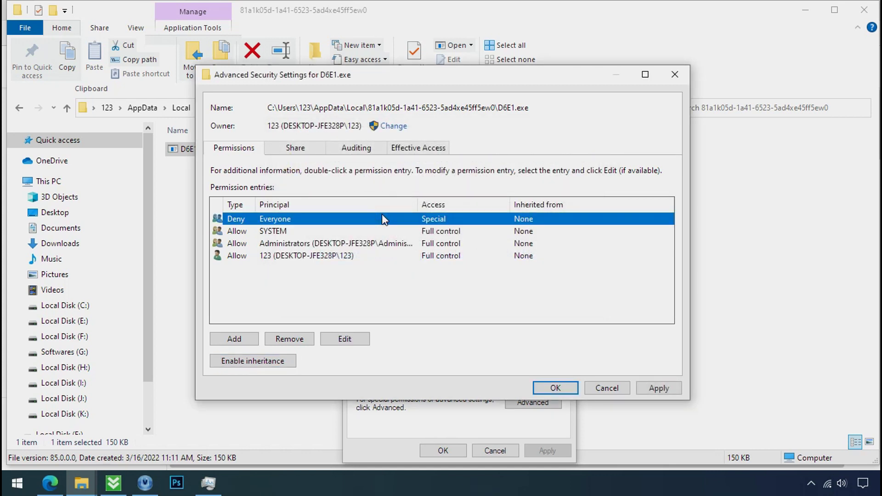
pyautogui.click(290, 340)
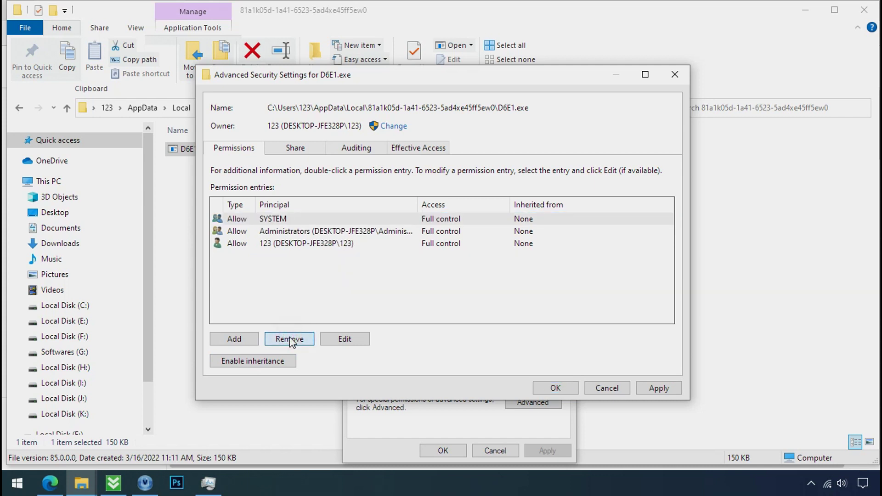
pyautogui.click(657, 390)
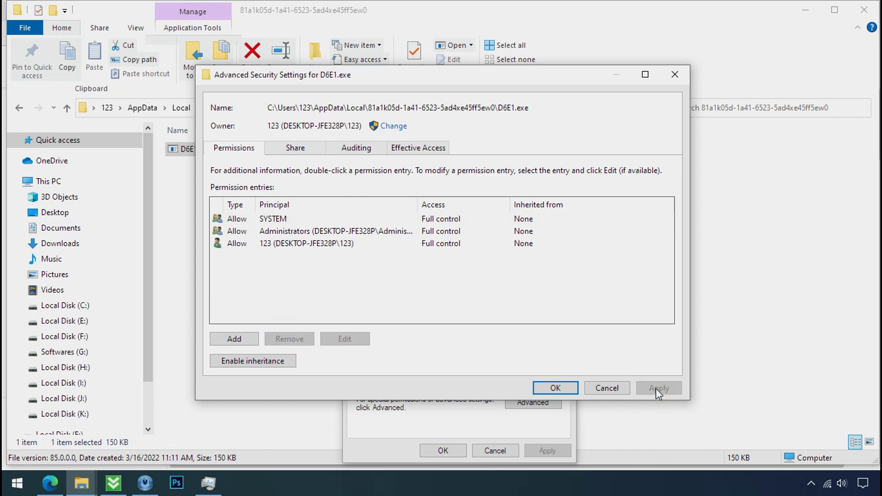
pyautogui.click(567, 389)
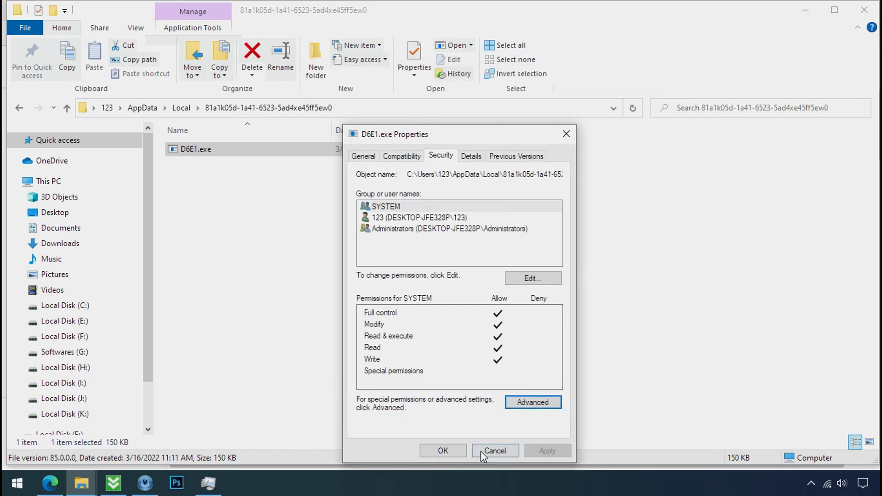
pyautogui.click(453, 450)
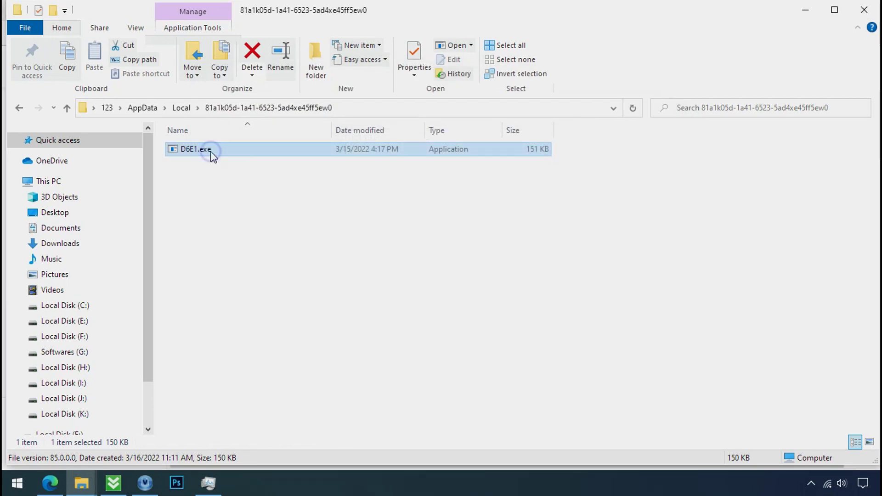
# - Delete D6E1.exe from its AppData folder
pyautogui.rightClick(212, 156)
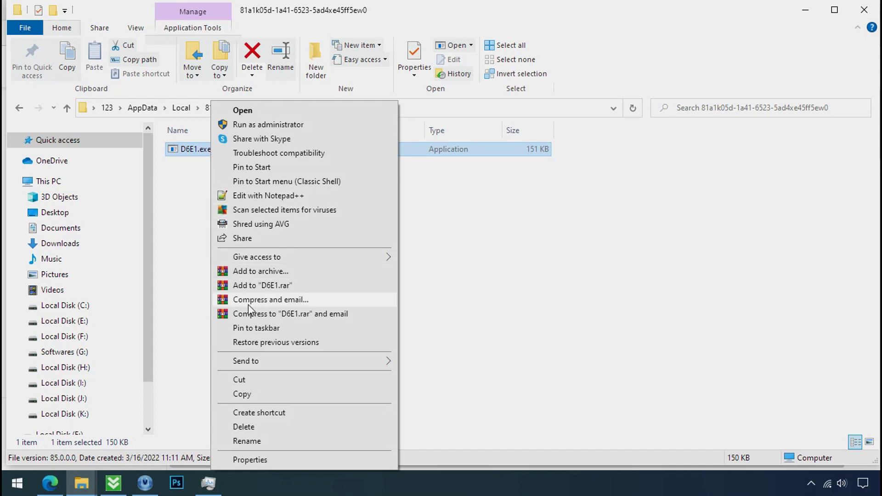
pyautogui.click(269, 430)
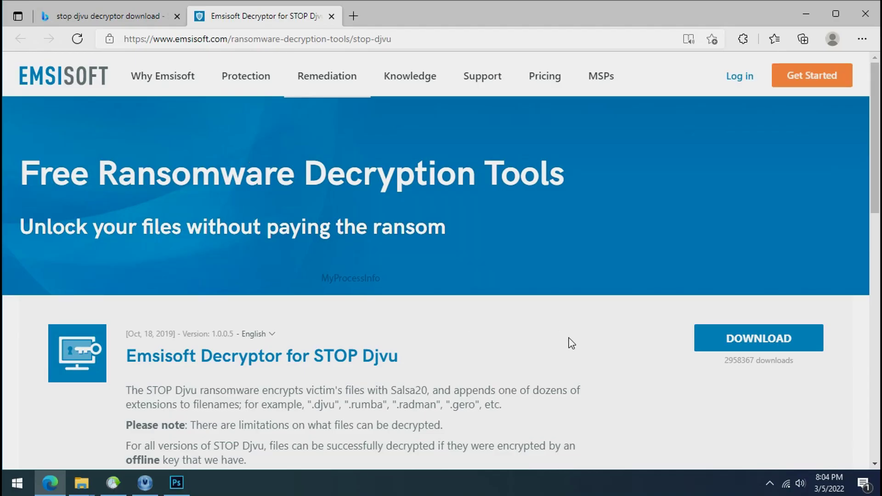
# - Scroll the Emsisoft STOP Djvu decryptor page, then close Edge
pyautogui.scroll(-1, 571, 344)
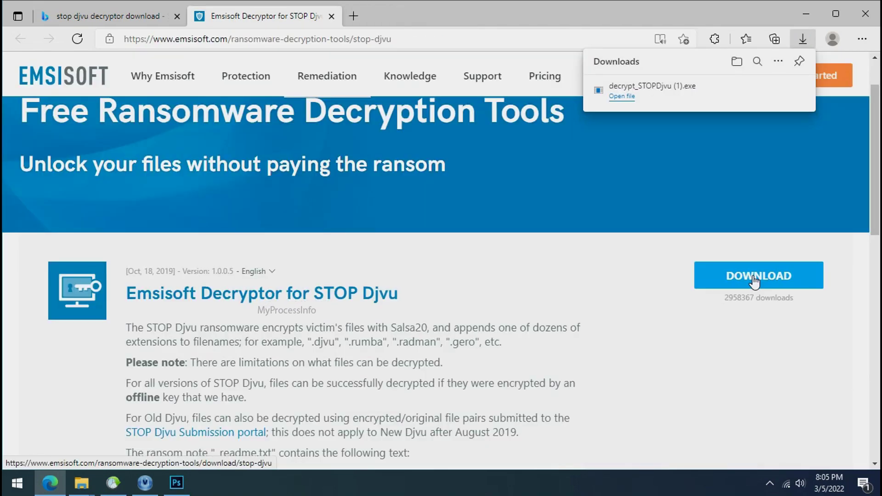
pyautogui.click(863, 15)
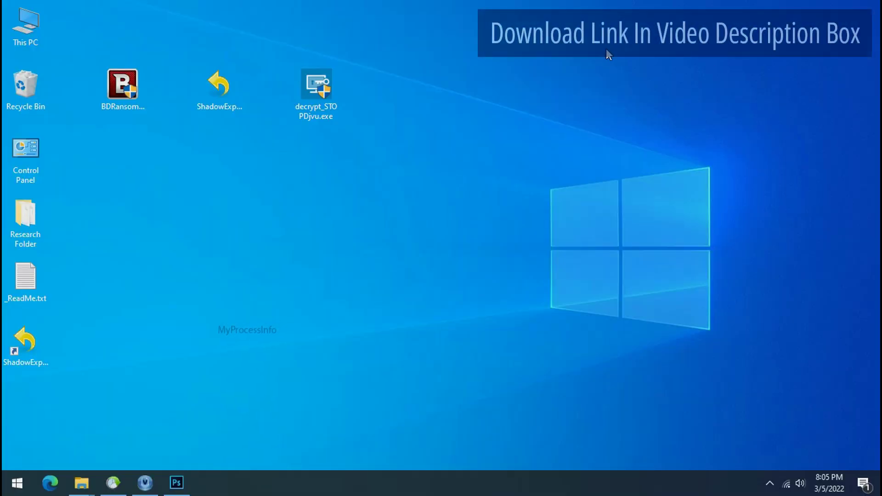
# - Run decrypt_STOPDjvu.exe from the desktop
pyautogui.doubleClick(323, 91)
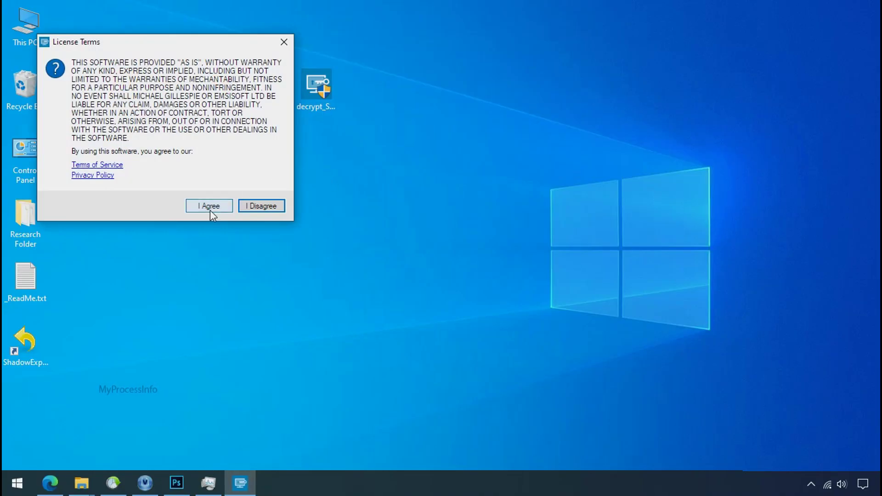
# - Accept the decryptor terms, replace the object list with Desktop\Research Folder, and decrypt
pyautogui.click(210, 207)
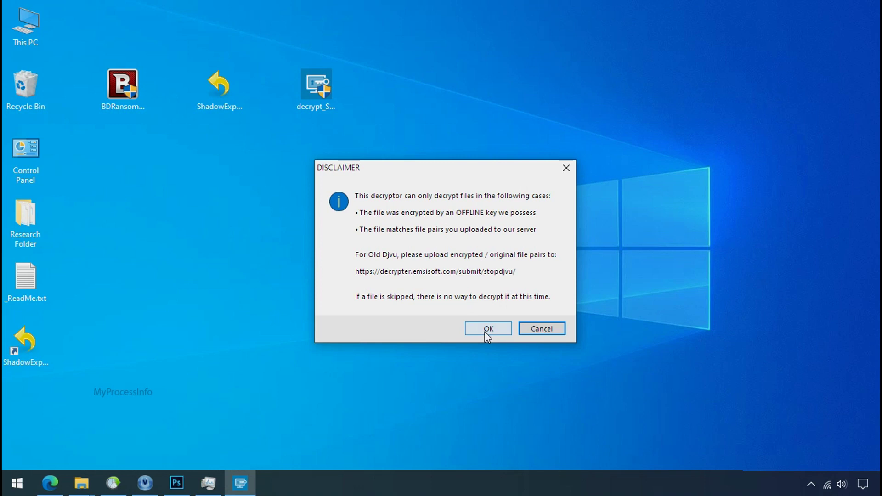
pyautogui.click(488, 329)
pyautogui.click(331, 361)
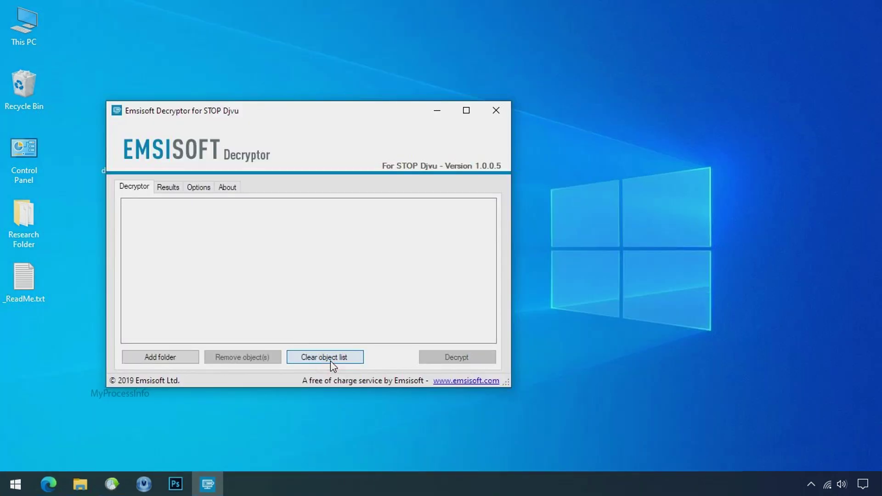
pyautogui.click(160, 357)
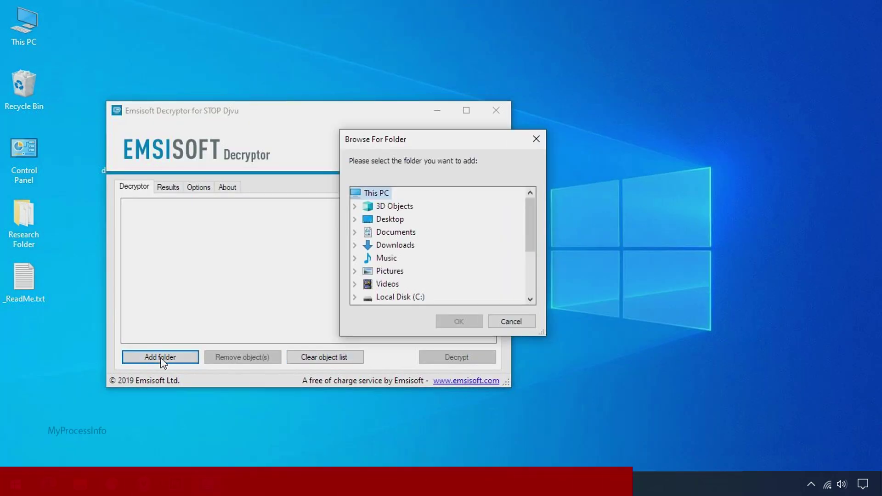
pyautogui.click(397, 220)
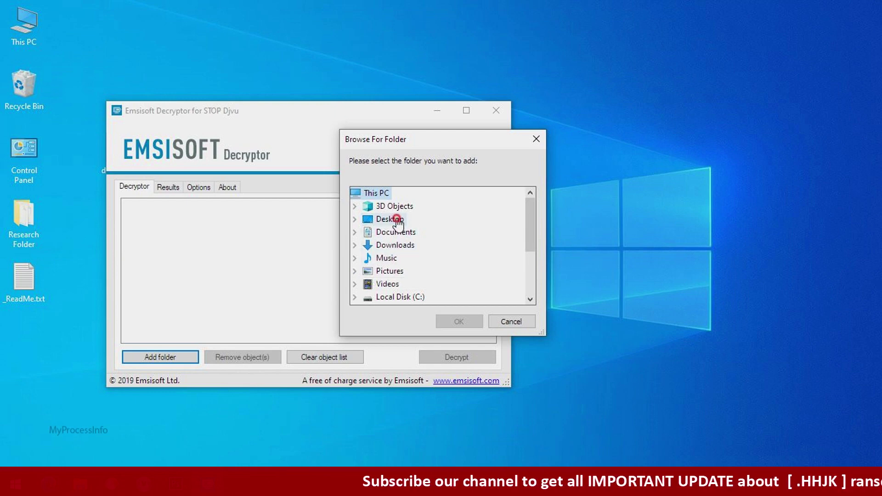
pyautogui.click(415, 232)
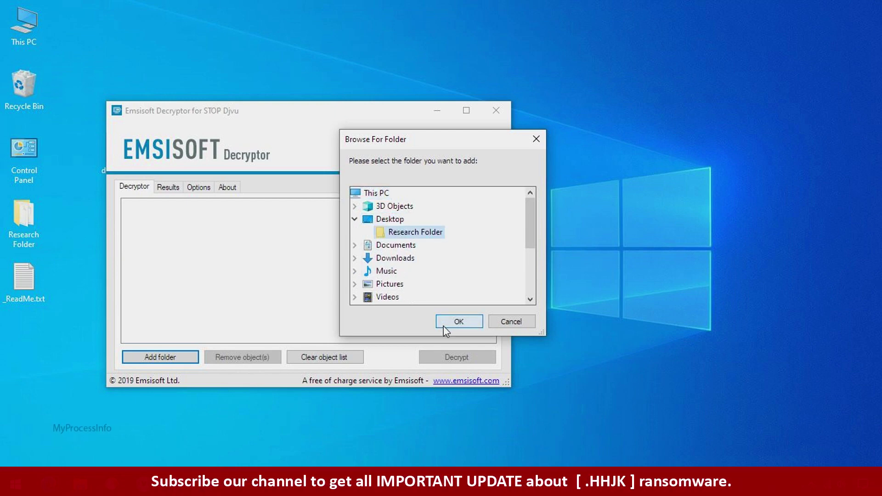
pyautogui.click(444, 325)
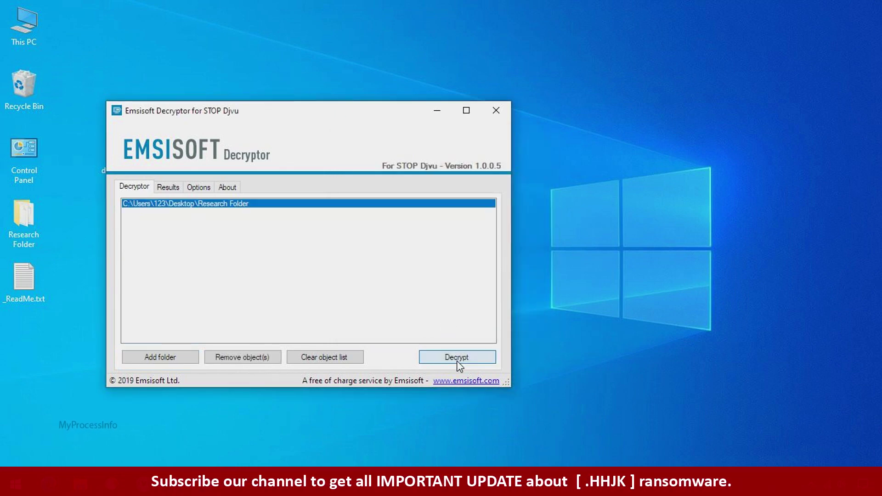
pyautogui.click(451, 357)
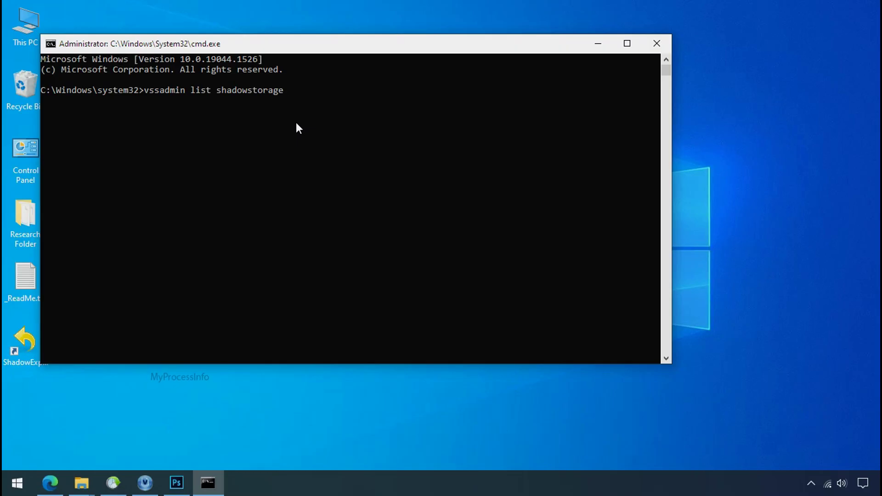
# - Run vssadmin list shadowstorage in the administrator Command Prompt
pyautogui.press('Return')
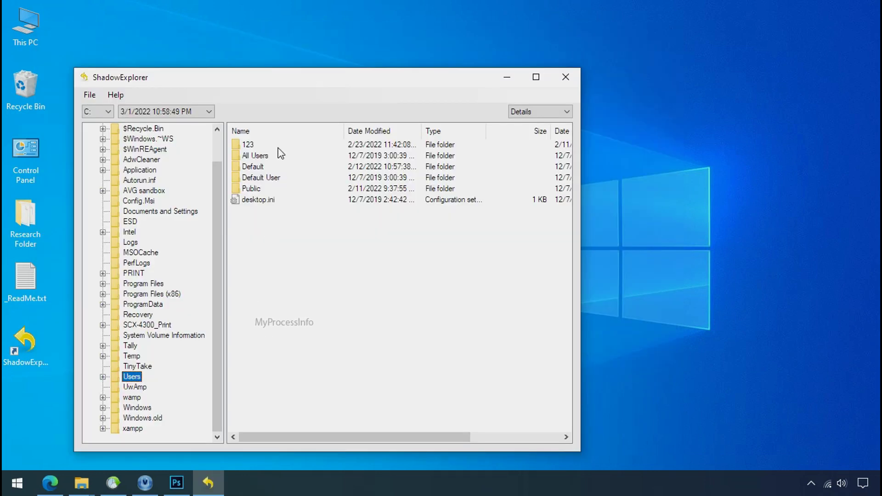
# - Export Research Folder from the snapshot's user Desktop folder to the Desktop
pyautogui.doubleClick(249, 145)
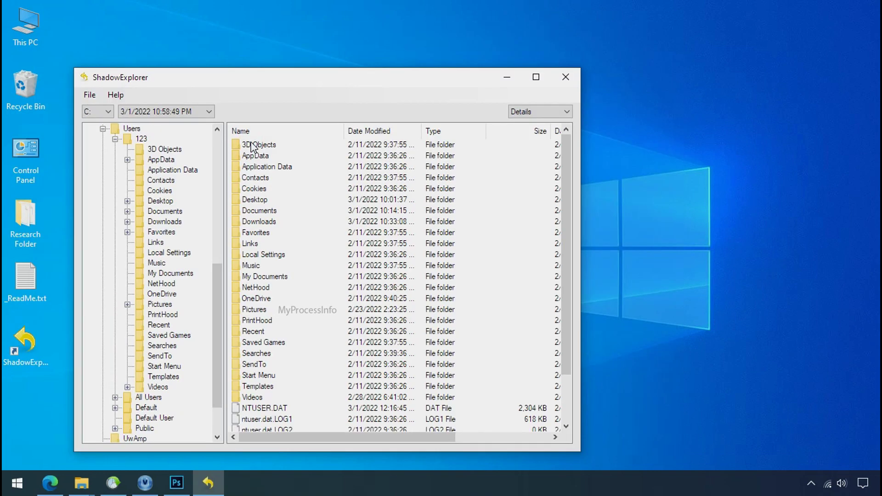
pyautogui.doubleClick(257, 200)
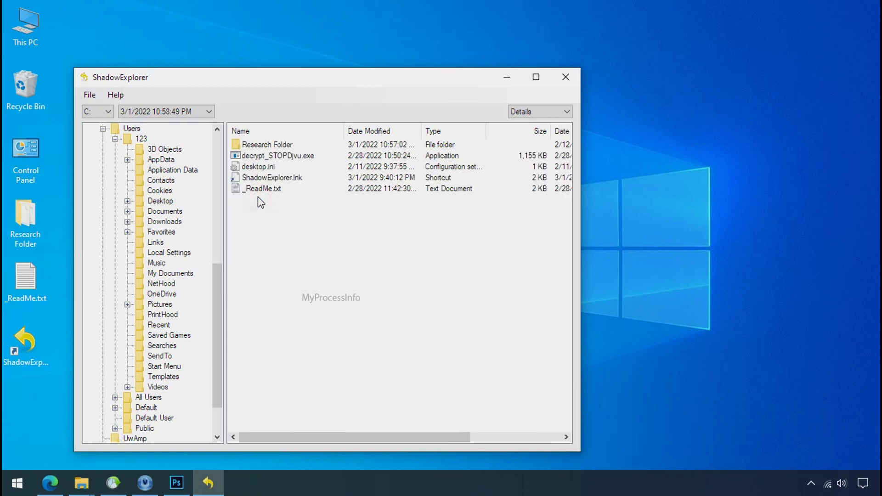
pyautogui.click(277, 145)
pyautogui.rightClick(278, 145)
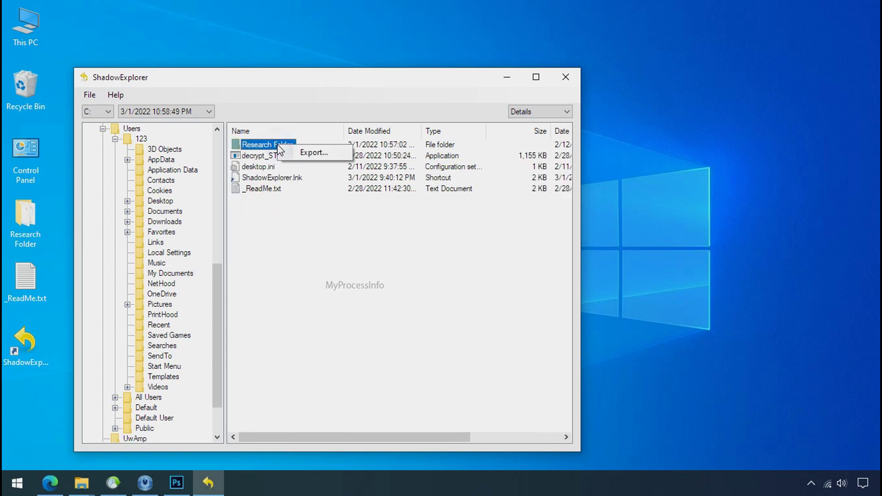
pyautogui.click(290, 156)
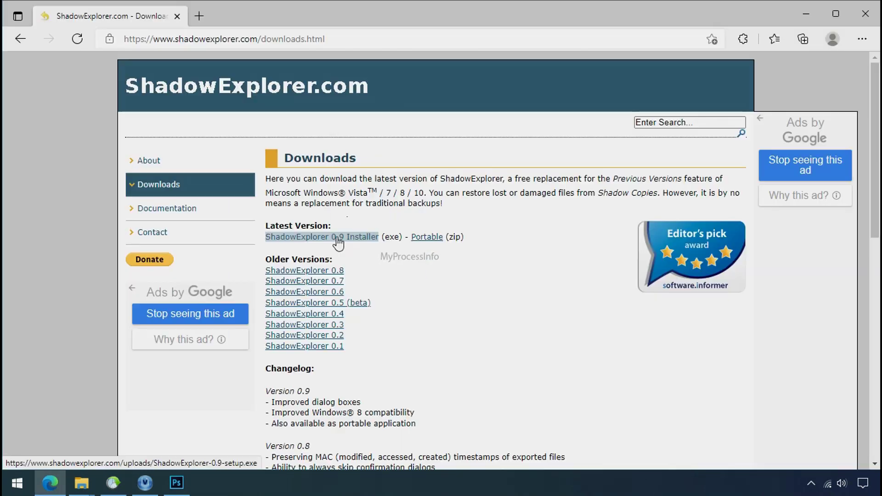
pyautogui.click(338, 237)
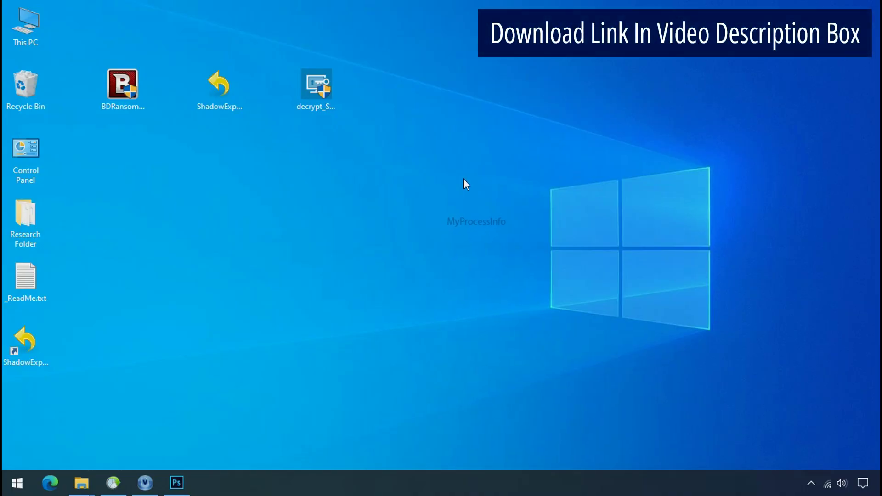
# - In ShadowExplorer, browse drive C:'s 3/1/2022 10:58:49 PM snapshot to Users > 123 > Desktop
pyautogui.doubleClick(26, 345)
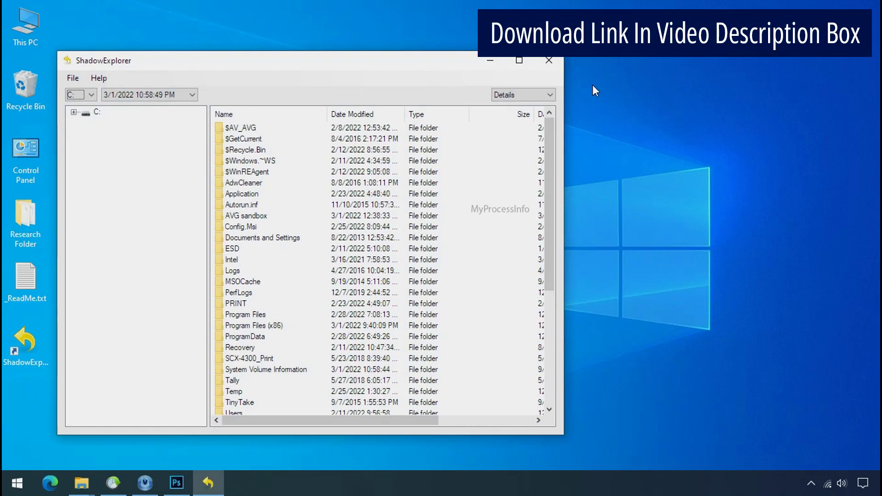
pyautogui.click(89, 96)
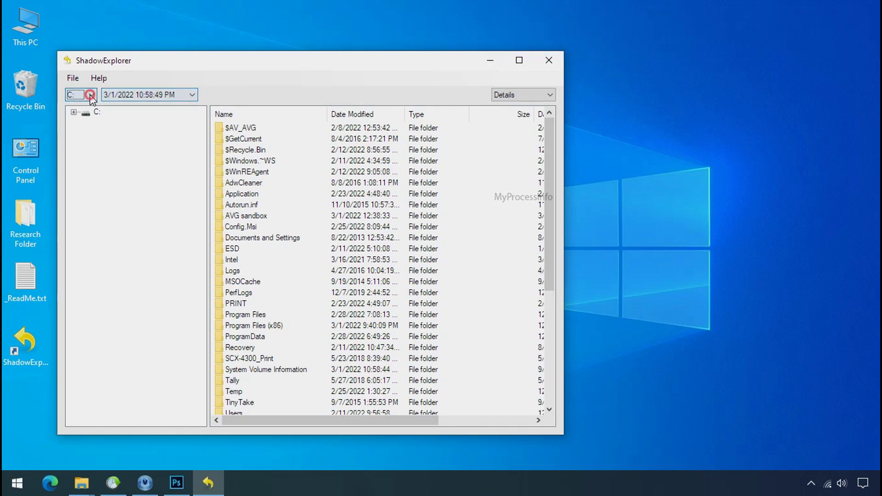
pyautogui.click(87, 106)
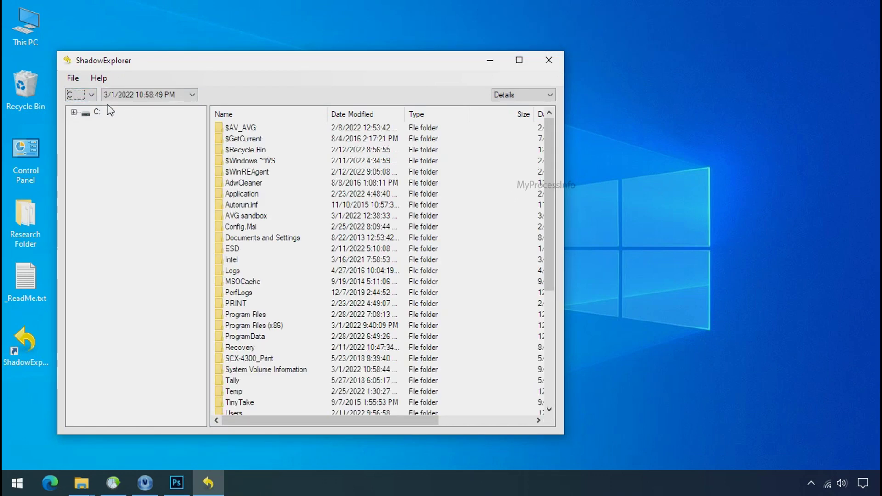
pyautogui.click(168, 96)
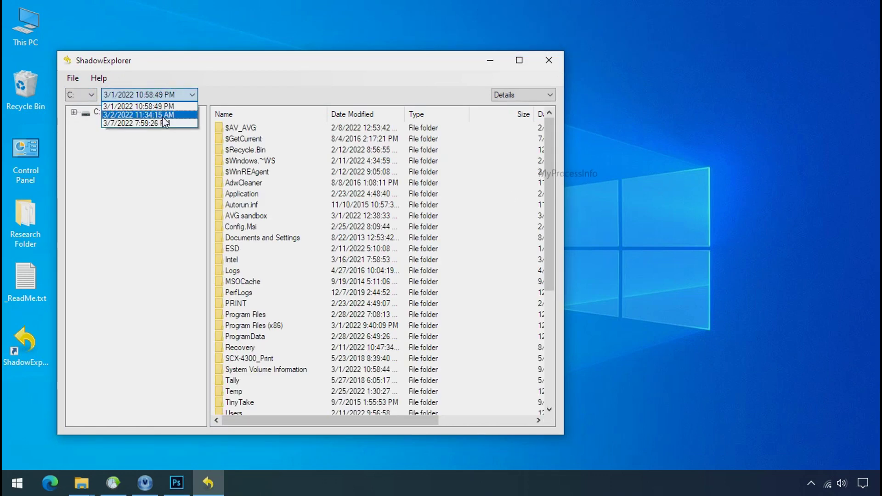
pyautogui.click(160, 107)
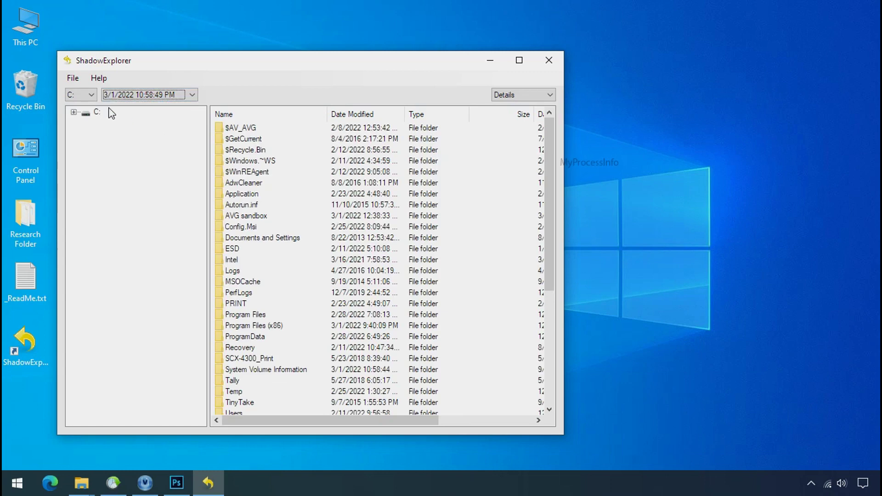
pyautogui.click(74, 113)
pyautogui.click(116, 391)
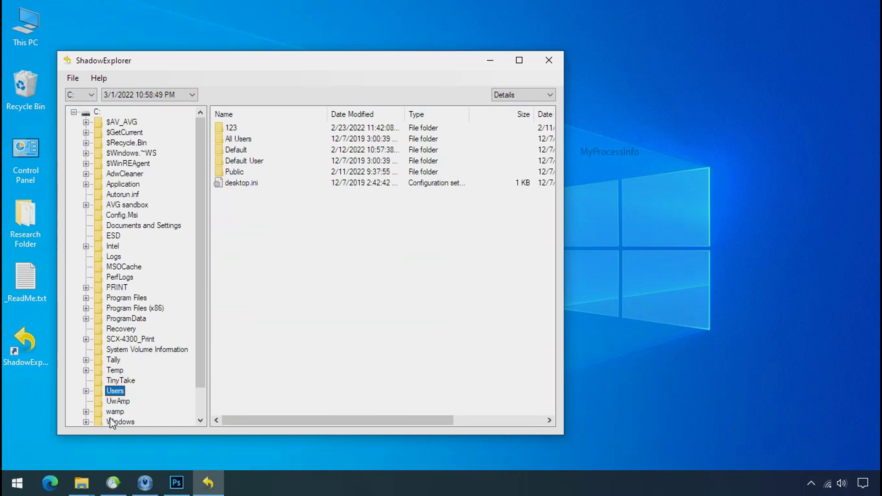
pyautogui.doubleClick(231, 128)
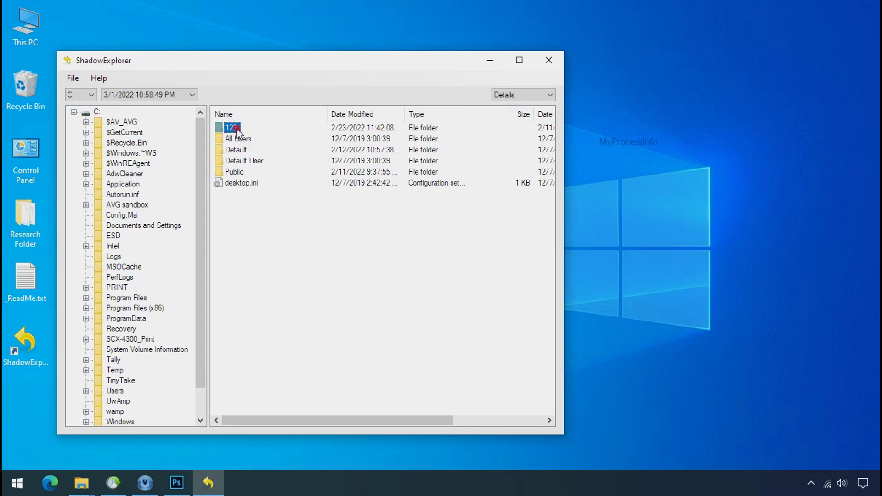
pyautogui.click(239, 183)
pyautogui.doubleClick(240, 183)
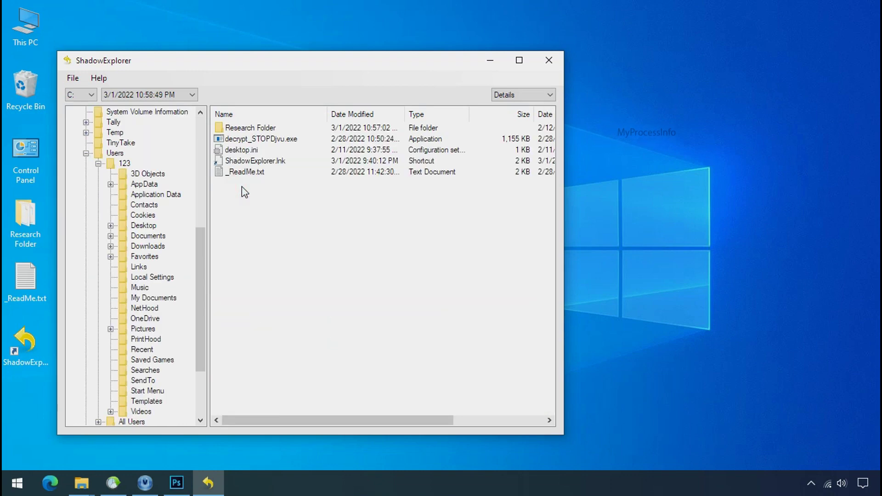
# - Export Research Folder to the Recover folder on Softwares (G:)
pyautogui.click(255, 129)
pyautogui.rightClick(245, 125)
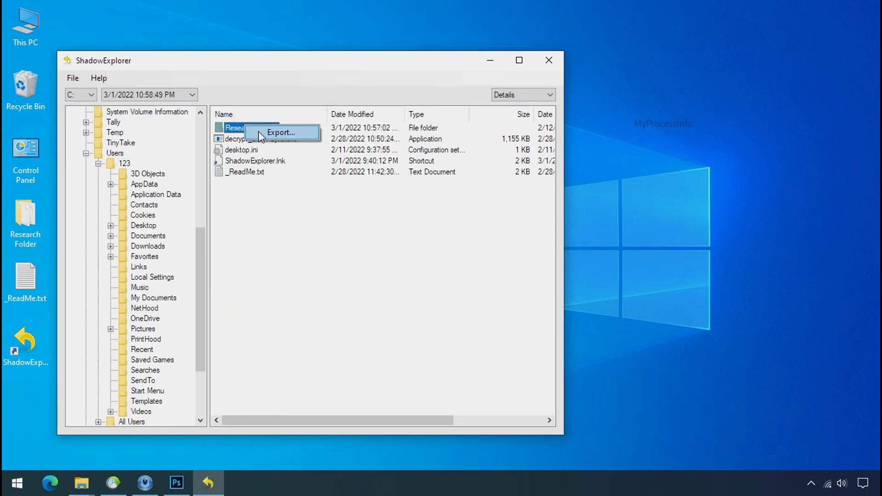
pyautogui.click(265, 134)
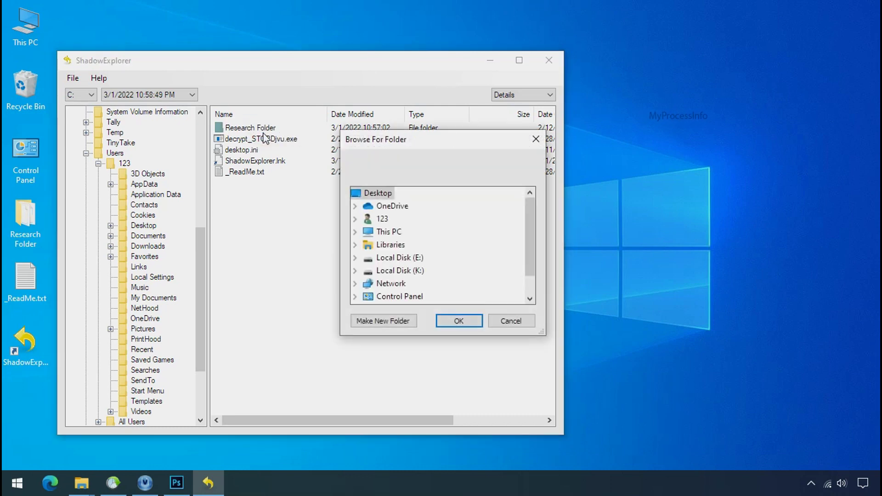
pyautogui.doubleClick(389, 230)
pyautogui.scroll(-3, 419, 249)
pyautogui.doubleClick(412, 257)
pyautogui.click(414, 270)
pyautogui.click(457, 321)
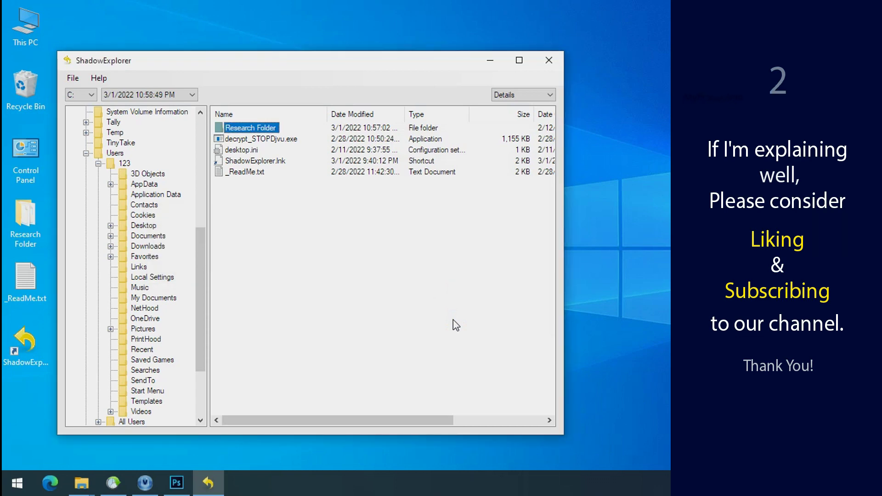
pyautogui.click(491, 63)
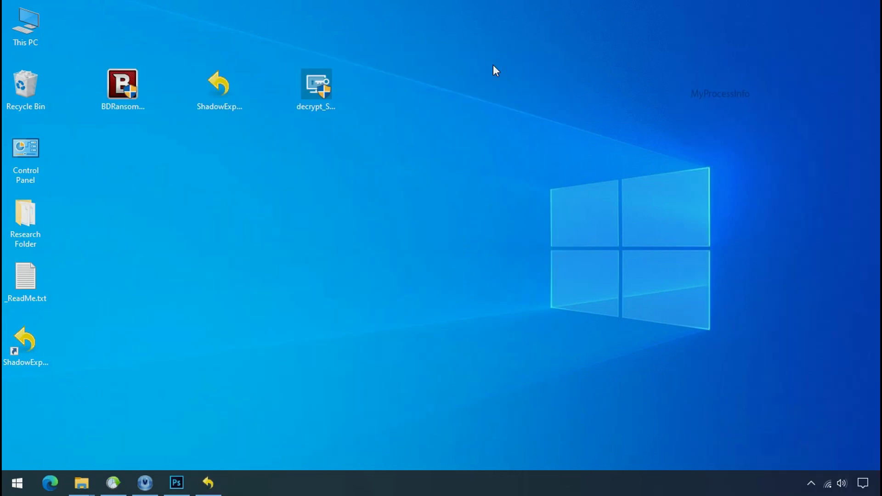
# - Open Softwares (G:) > Recover > Research Folder in File Explorer
pyautogui.click(82, 485)
pyautogui.click(64, 354)
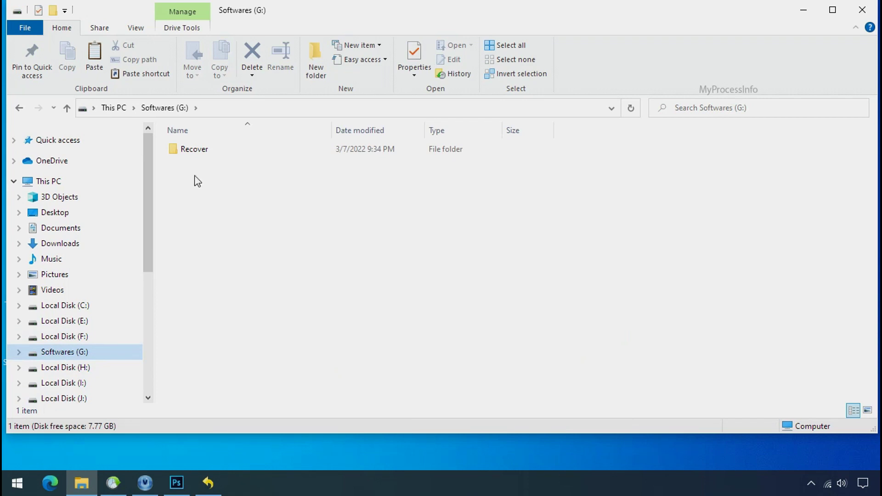
pyautogui.doubleClick(179, 150)
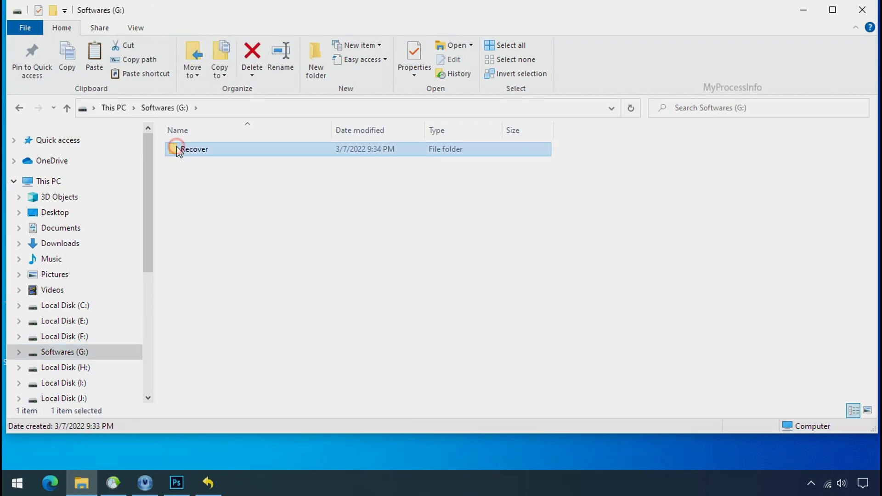
pyautogui.doubleClick(207, 149)
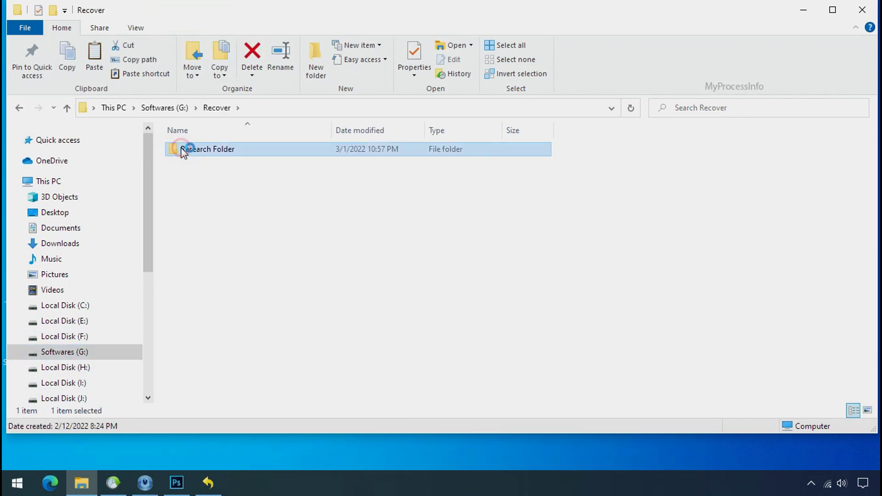
# - Check the restored PNG, PDF and XLSX files and enlarge the icons to preview them
pyautogui.click(196, 150)
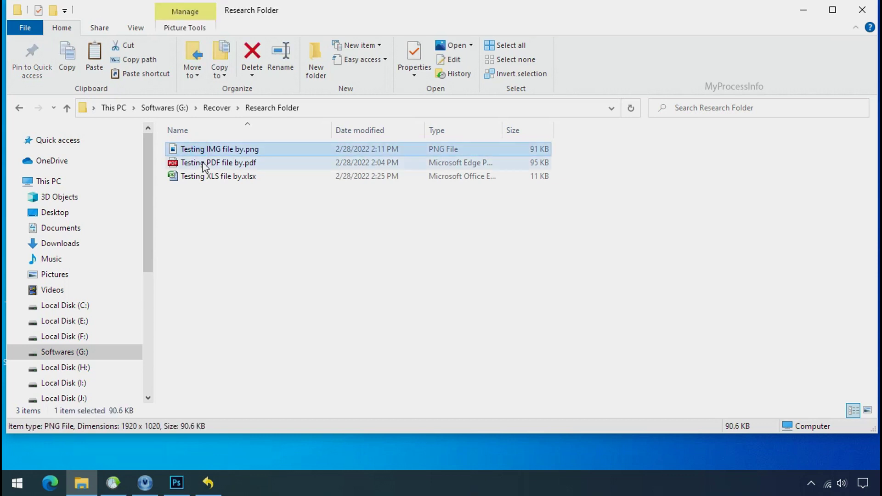
pyautogui.click(200, 163)
pyautogui.click(214, 176)
pyautogui.click(228, 149)
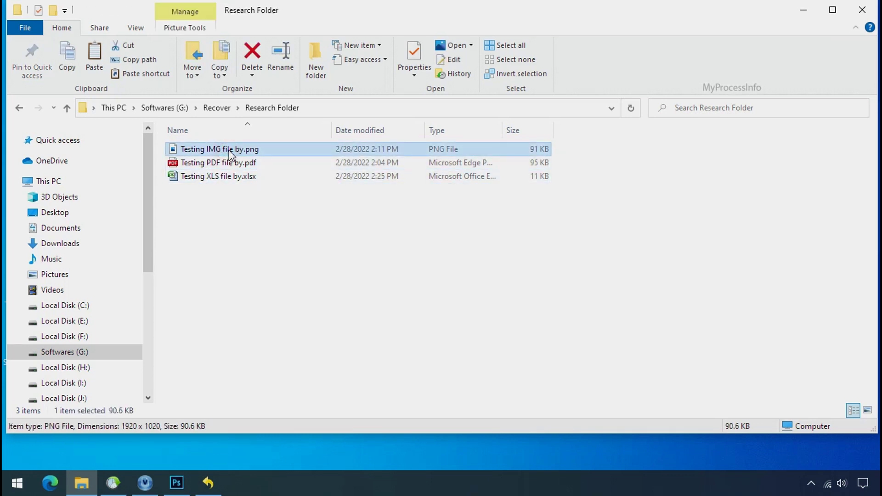
pyautogui.keyDown('ctrl'); pyautogui.scroll(3, 364, 254); pyautogui.keyUp('ctrl')
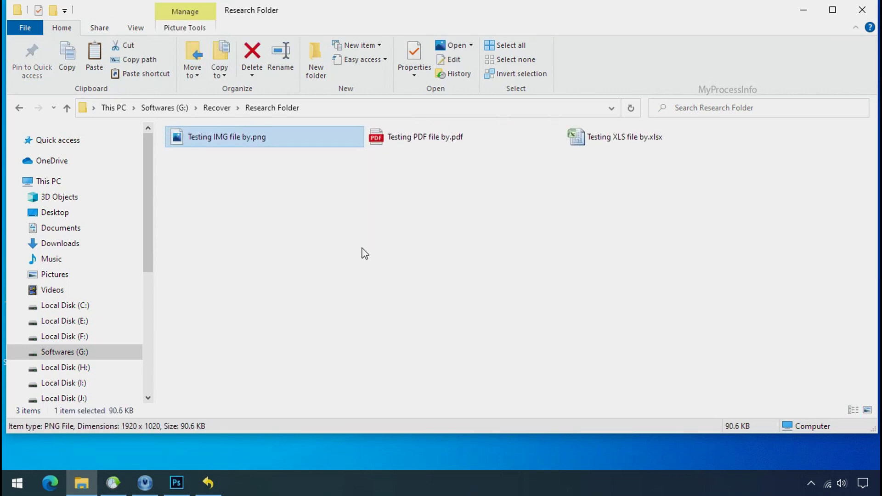
pyautogui.scroll(2, 363, 254)
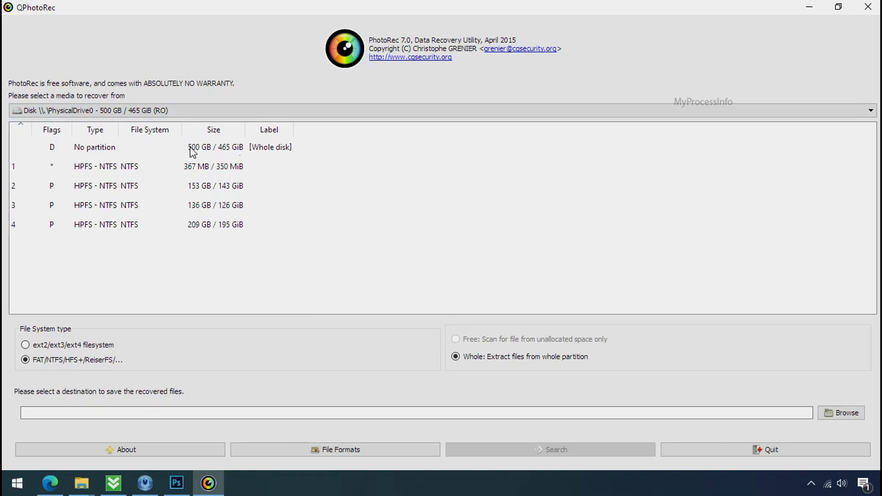
pyautogui.click(146, 114)
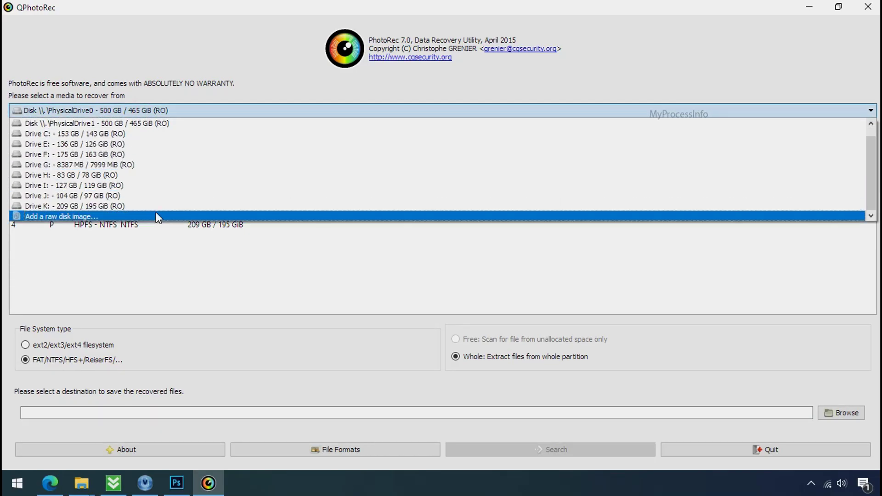
pyautogui.click(229, 67)
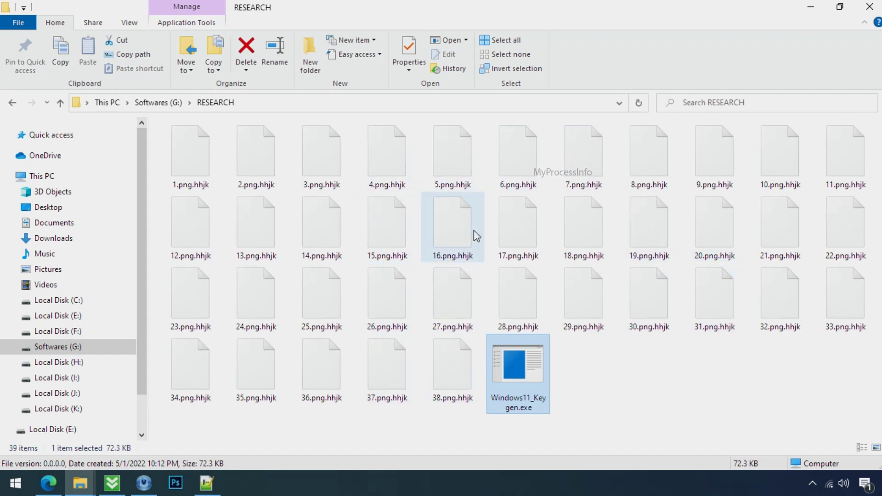
# - Rename 17.png.hhjk to 17.png, confirming the extension change
pyautogui.click(517, 251)
pyautogui.click(521, 256)
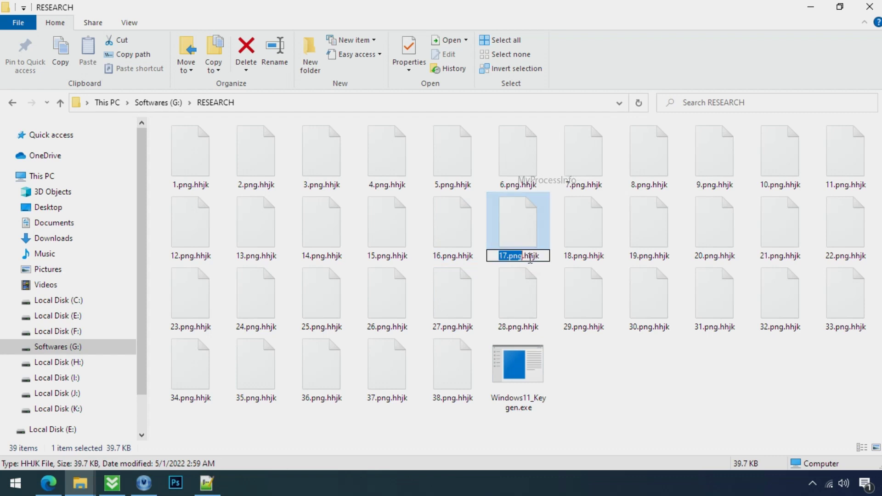
pyautogui.press('Delete')
pyautogui.press('Delete')
pyautogui.press('Delete')
pyautogui.press('Delete')
pyautogui.press('Delete')
pyautogui.press('Return')
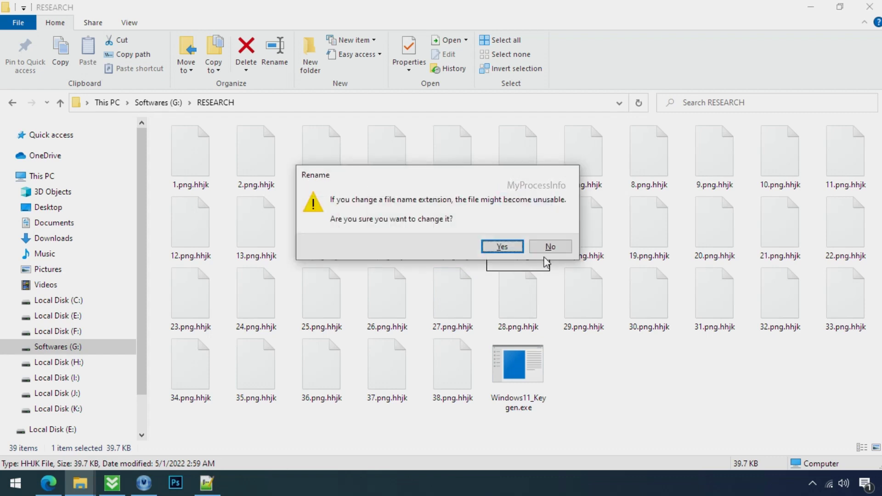
pyautogui.click(503, 247)
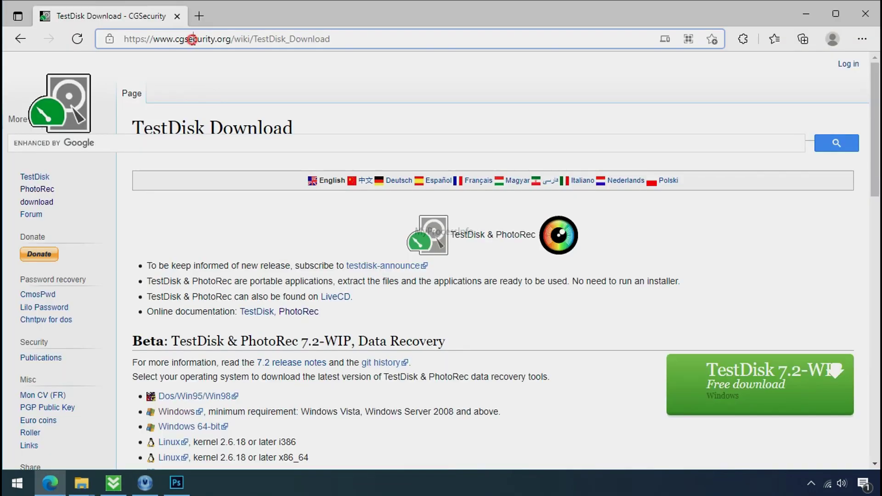
# - Close the TestDisk download page in Edge and open the downloaded testdisk zip archive
pyautogui.click(194, 42)
pyautogui.click(229, 89)
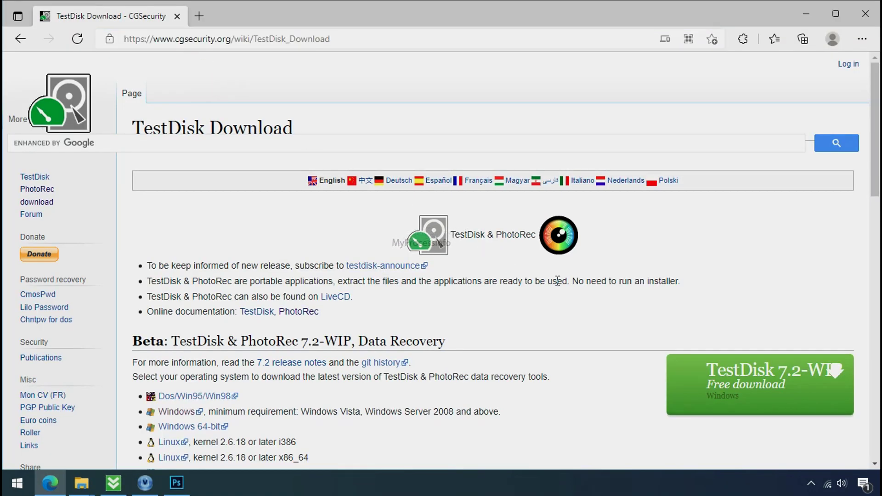
pyautogui.click(866, 13)
pyautogui.doubleClick(427, 102)
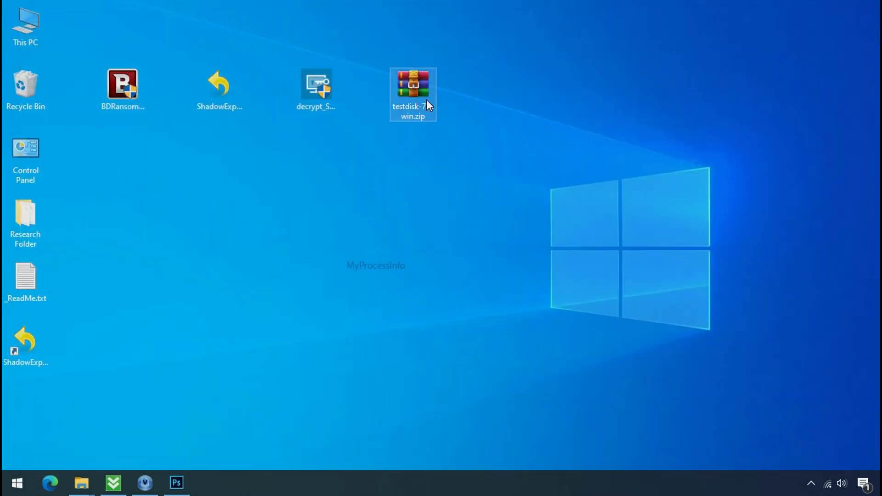
# - Extract testdisk-7.0.win.zip and open the extracted testdisk-7.0.win folder
pyautogui.rightClick(428, 101)
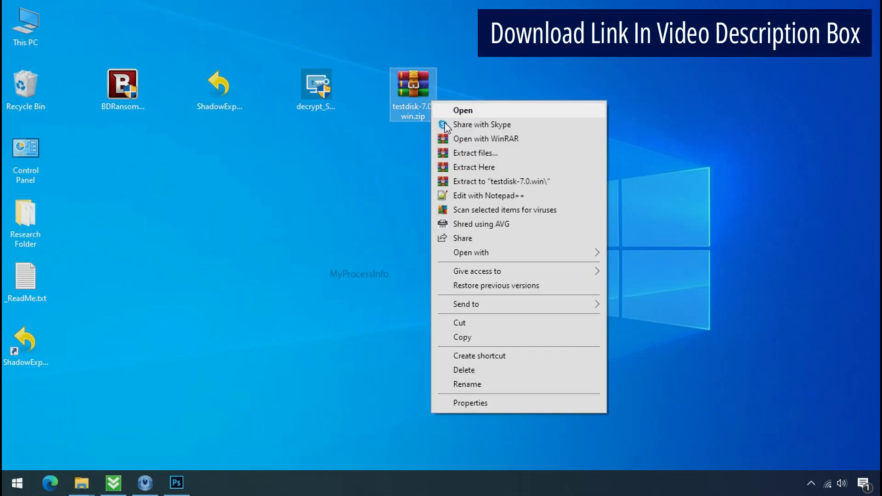
pyautogui.click(487, 182)
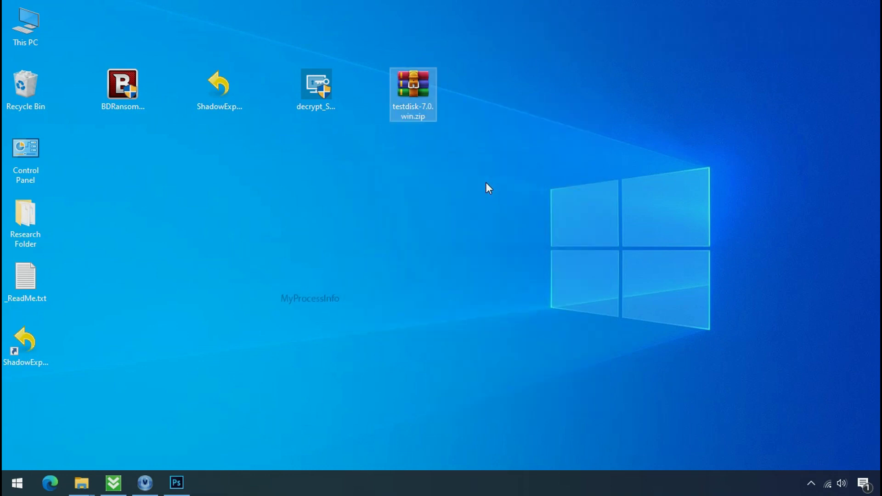
pyautogui.doubleClick(514, 116)
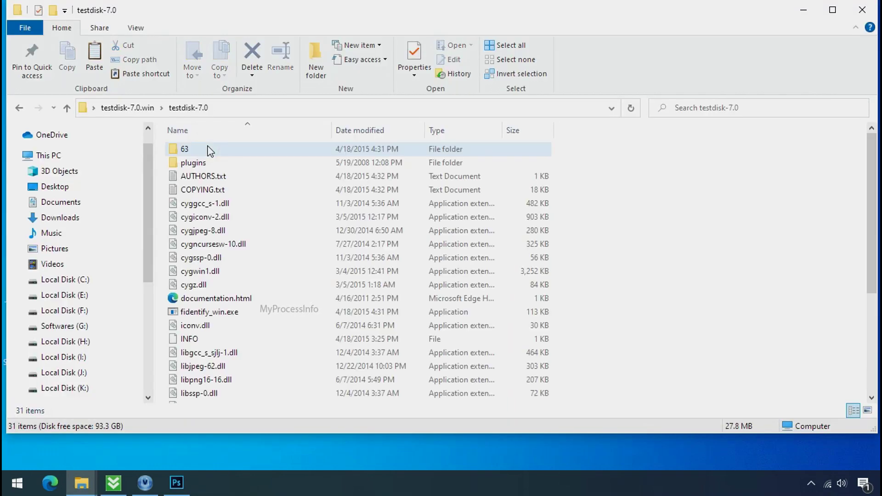
# - Launch QPhotoRec from qphotorec_win.exe in the extracted folder
pyautogui.scroll(-4, 248, 309)
pyautogui.click(247, 304)
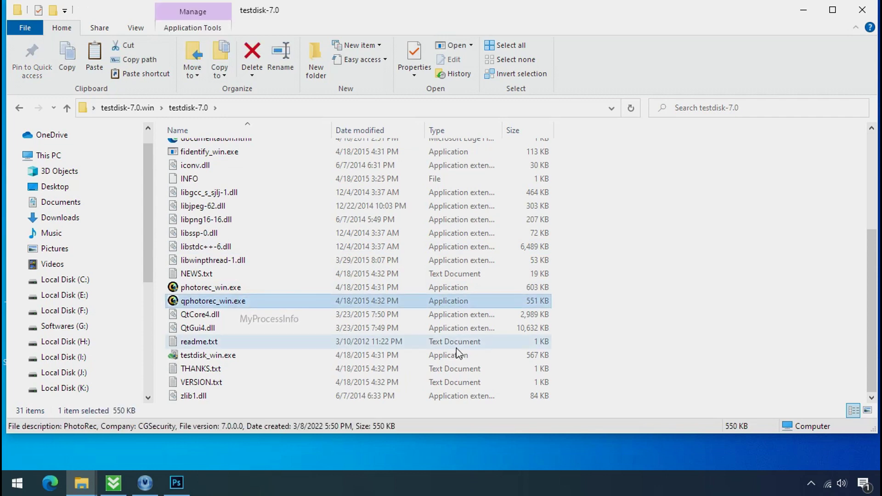
pyautogui.doubleClick(204, 301)
# - Select Drive C as the source media and clear all file formats
pyautogui.click(177, 112)
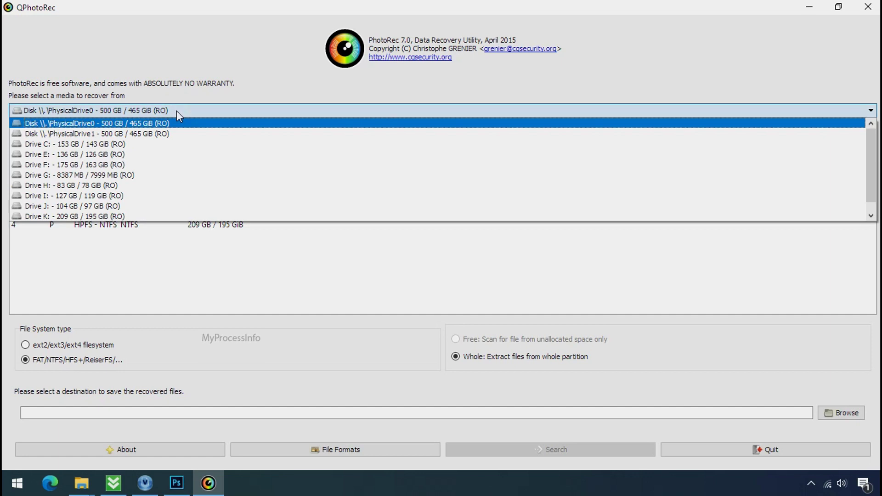
pyautogui.click(187, 143)
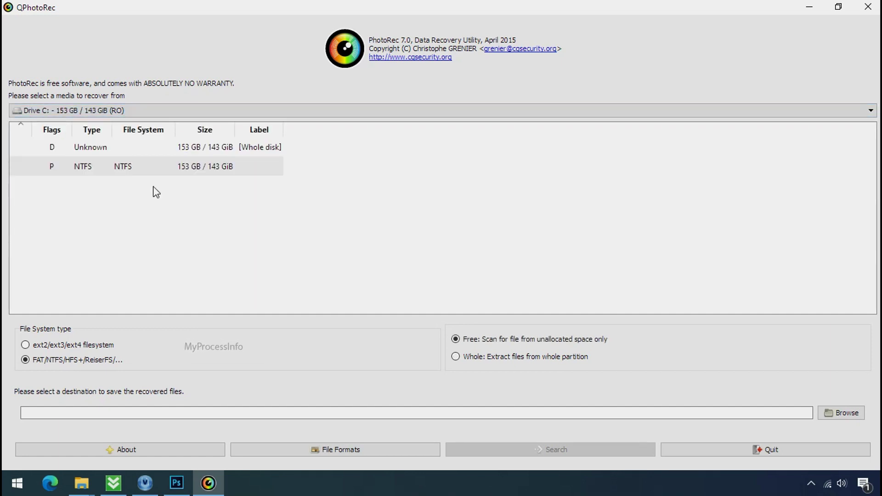
pyautogui.click(325, 452)
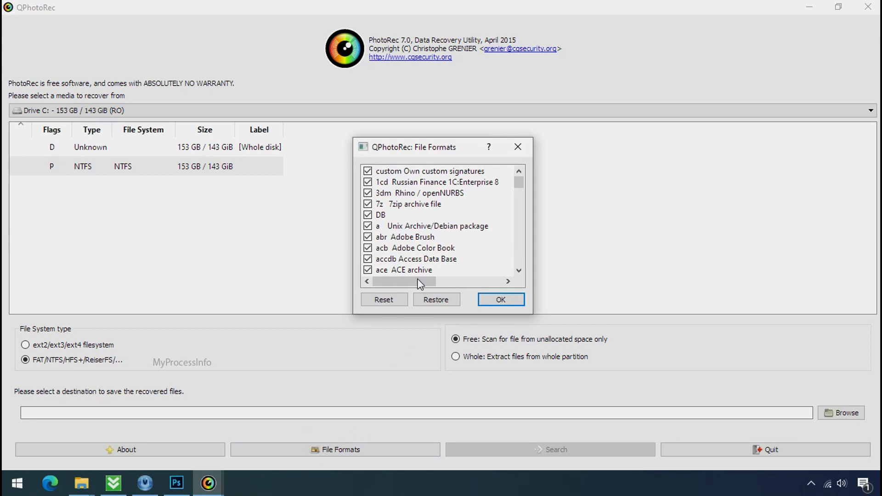
pyautogui.click(394, 303)
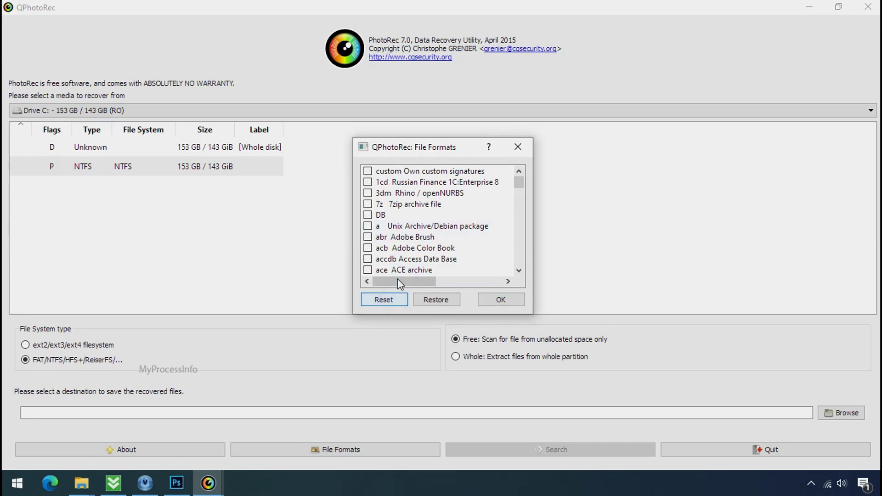
# - Tick only jpg, png and pdf in the file formats list and confirm
pyautogui.click(396, 247)
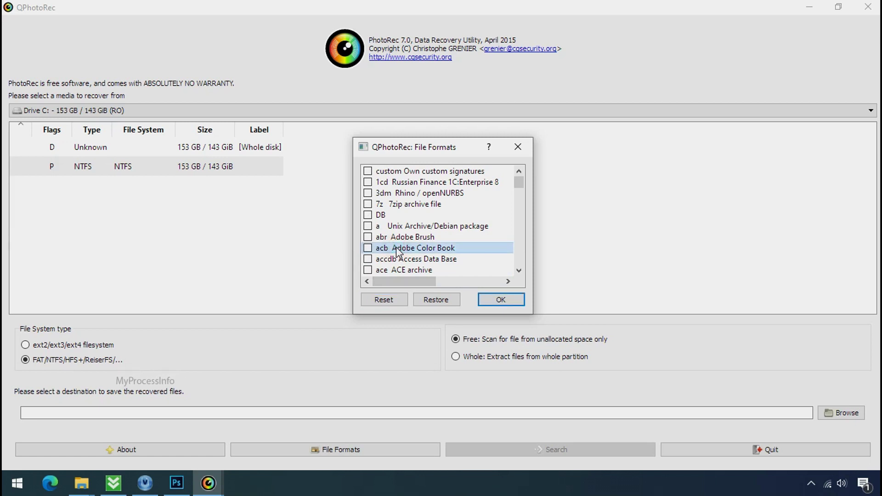
pyautogui.press('j')
pyautogui.scroll(-1, 396, 246)
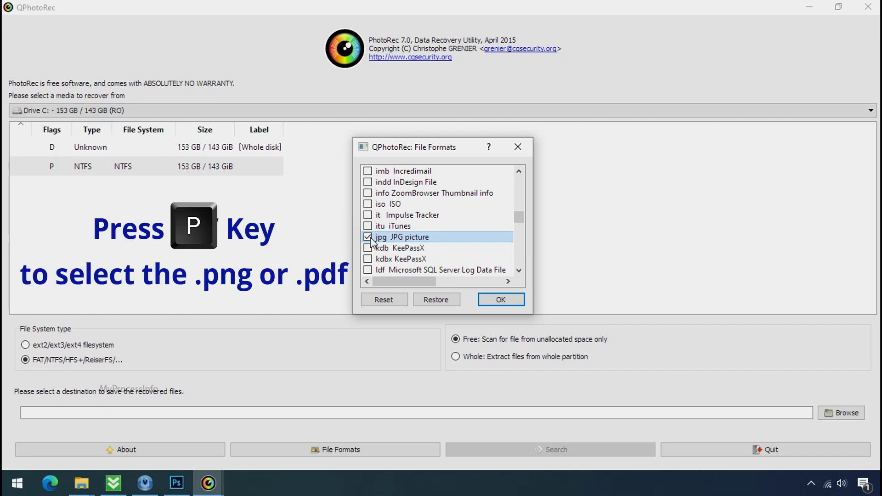
pyautogui.press('p')
pyautogui.scroll(-2, 404, 219)
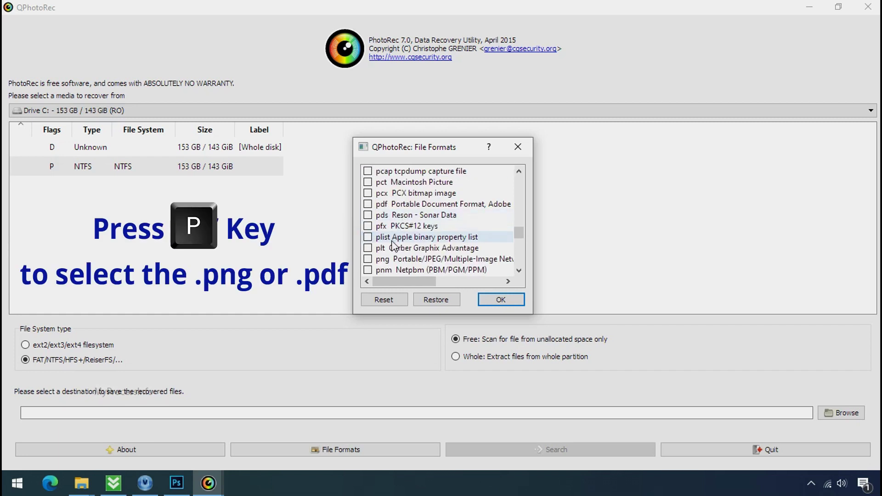
pyautogui.click(367, 259)
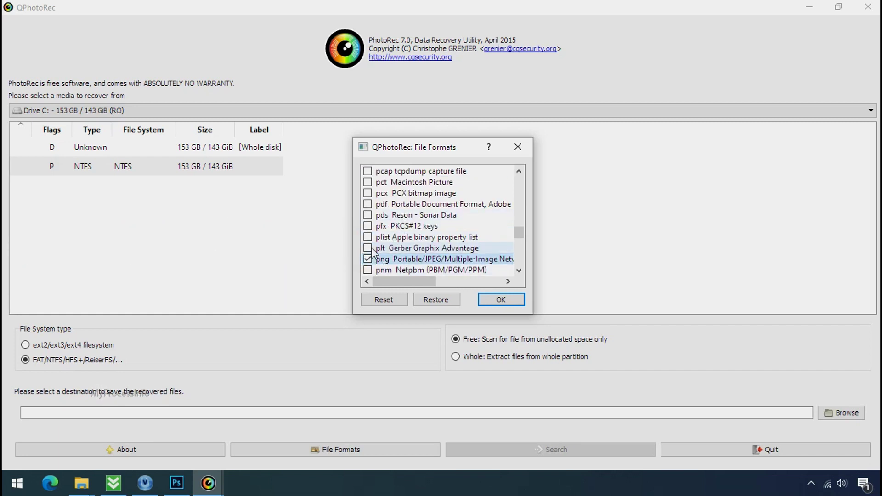
pyautogui.click(367, 204)
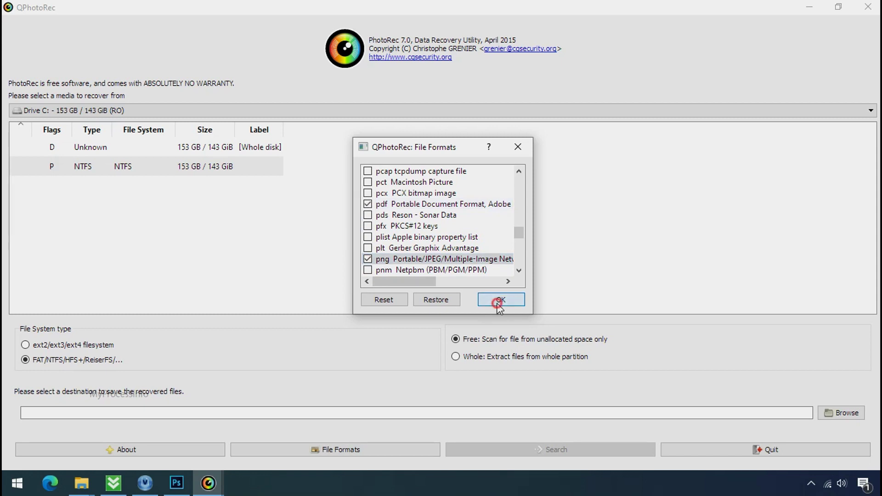
pyautogui.click(498, 300)
# - Create a new folder named Recovery on drive G: for the recovered files
pyautogui.click(860, 416)
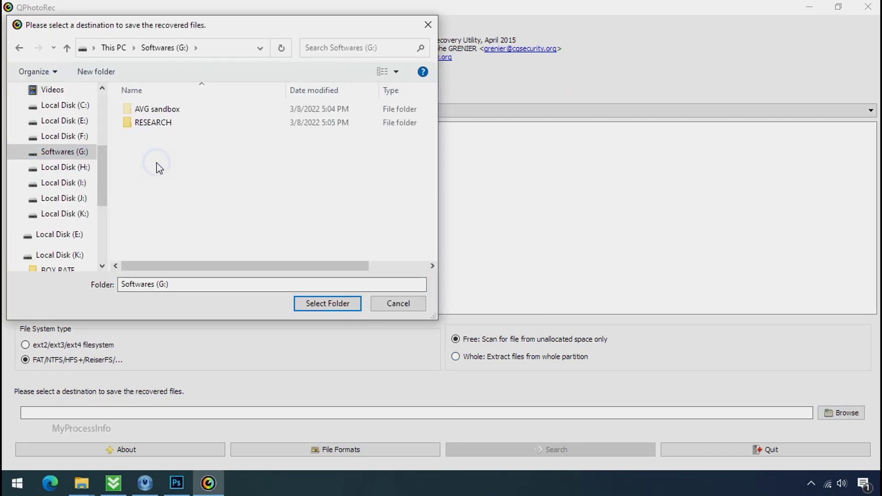
pyautogui.rightClick(157, 163)
pyautogui.moveTo(303, 314)
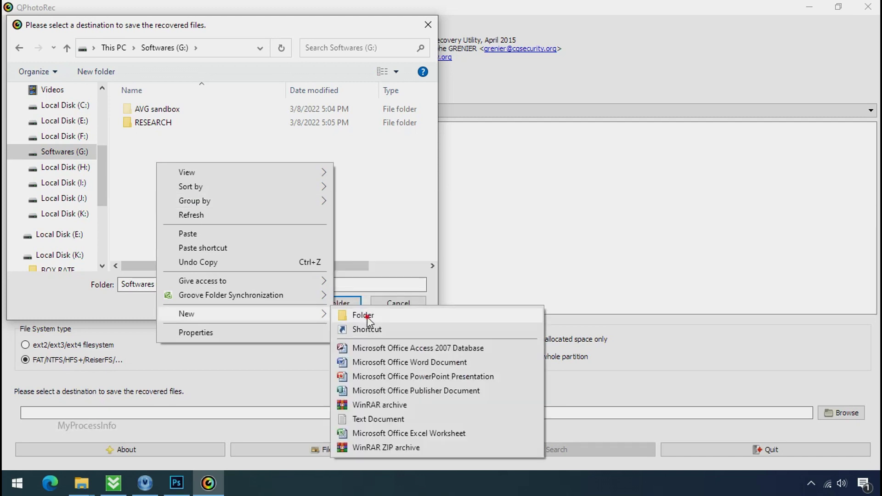
pyautogui.click(363, 315)
pyautogui.write('Recovery')
pyautogui.press('Return')
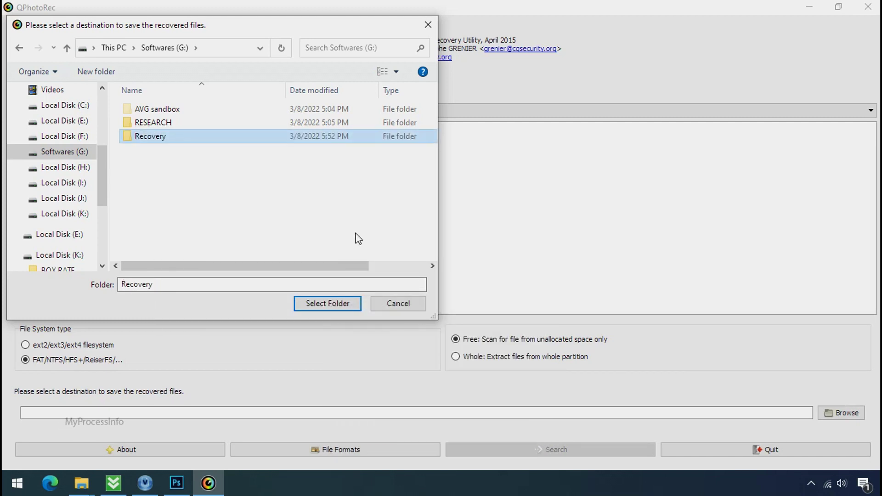
# - Set G:\Recovery as the destination, start scanning Drive C, and minimize QPhotoRec
pyautogui.click(328, 305)
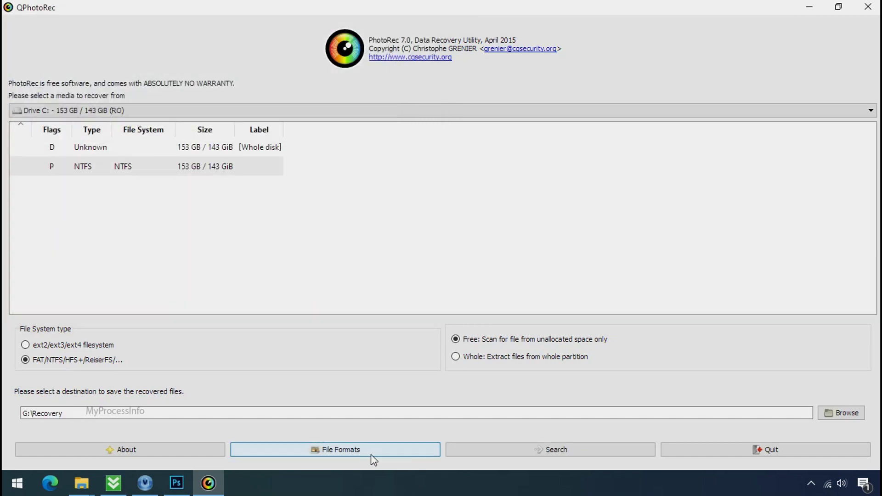
pyautogui.click(556, 450)
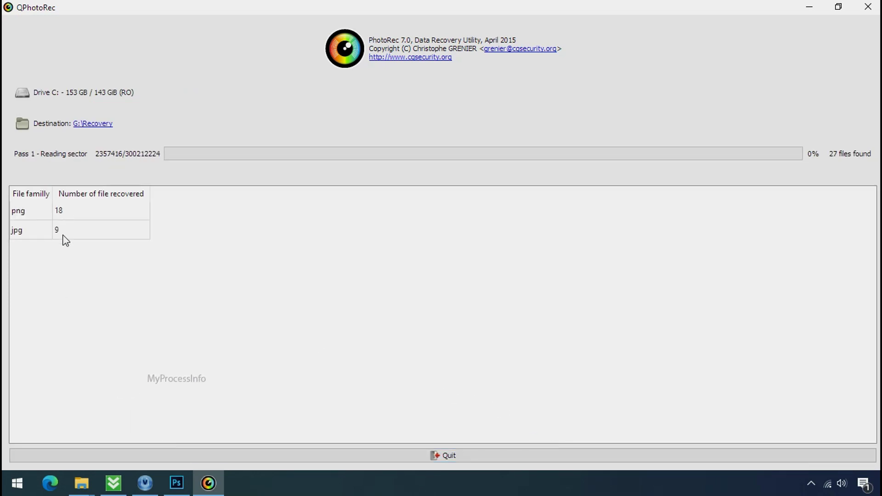
pyautogui.click(839, 7)
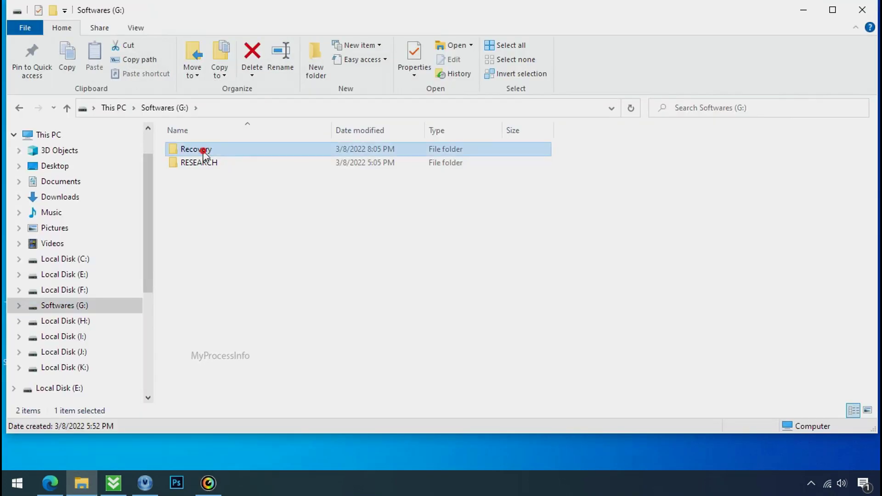
# - Browse into G:\Recovery\recup_dir.3 and scroll through the recovered png, jpg and pdf files
pyautogui.doubleClick(198, 149)
pyautogui.doubleClick(205, 161)
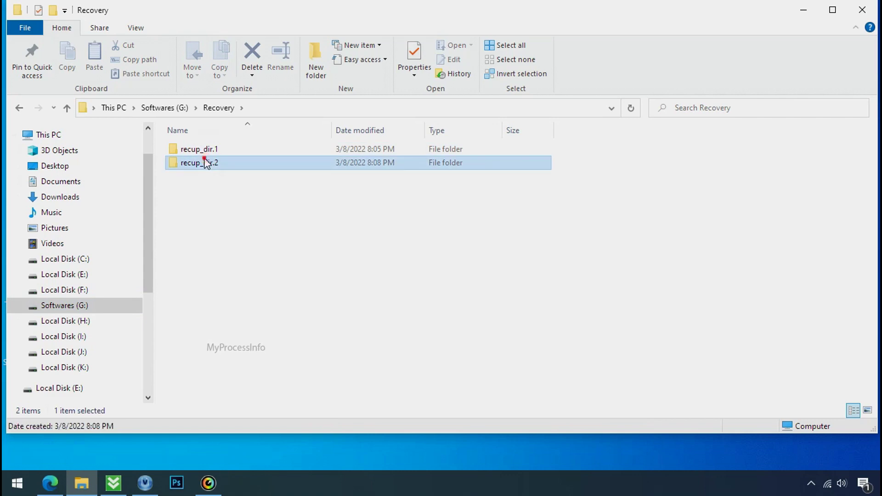
pyautogui.scroll(-4, 288, 217)
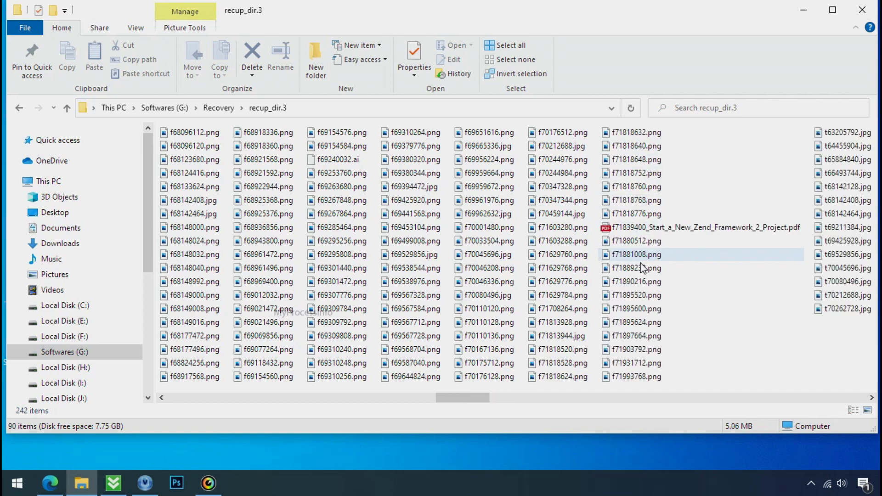
pyautogui.scroll(-3, 639, 280)
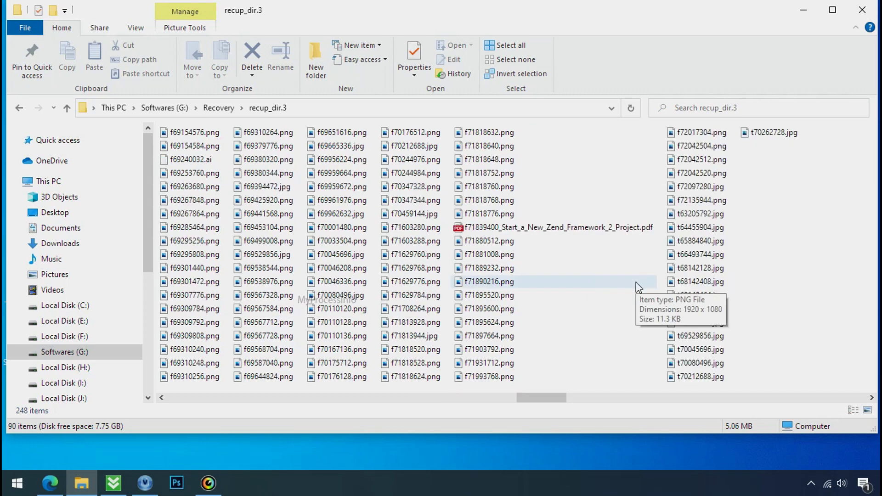
pyautogui.scroll(-1, 637, 286)
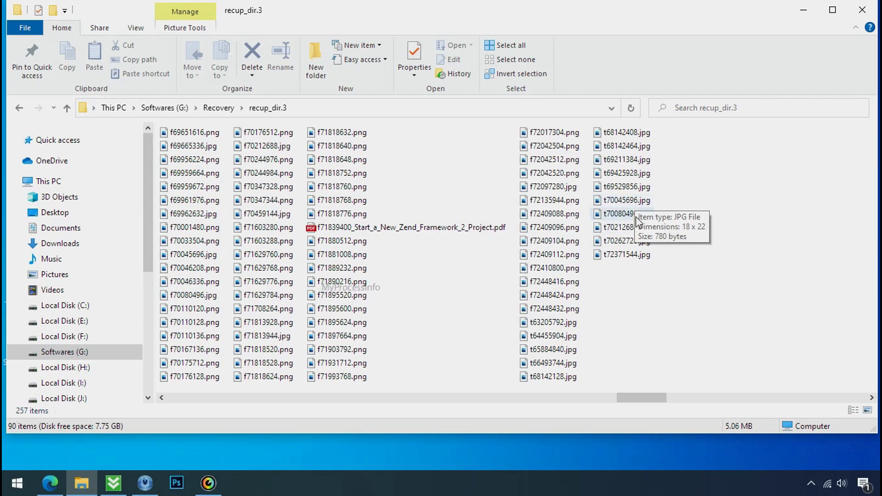
pyautogui.scroll(-3, 632, 301)
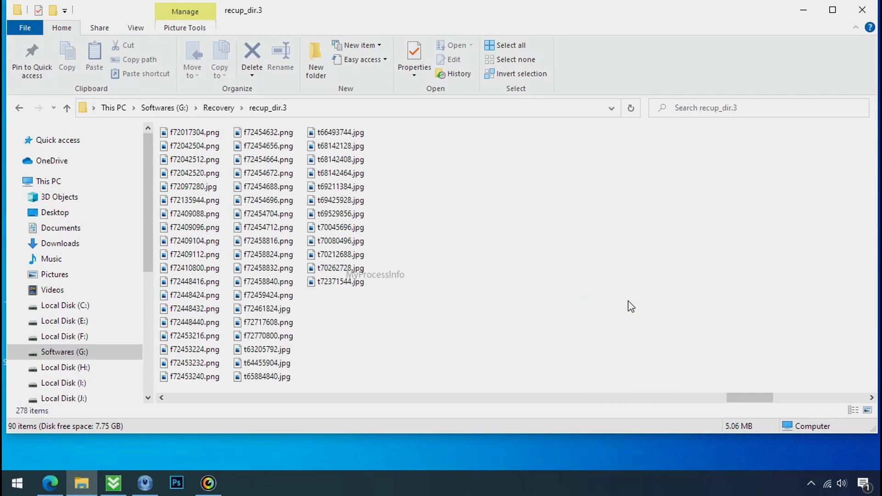